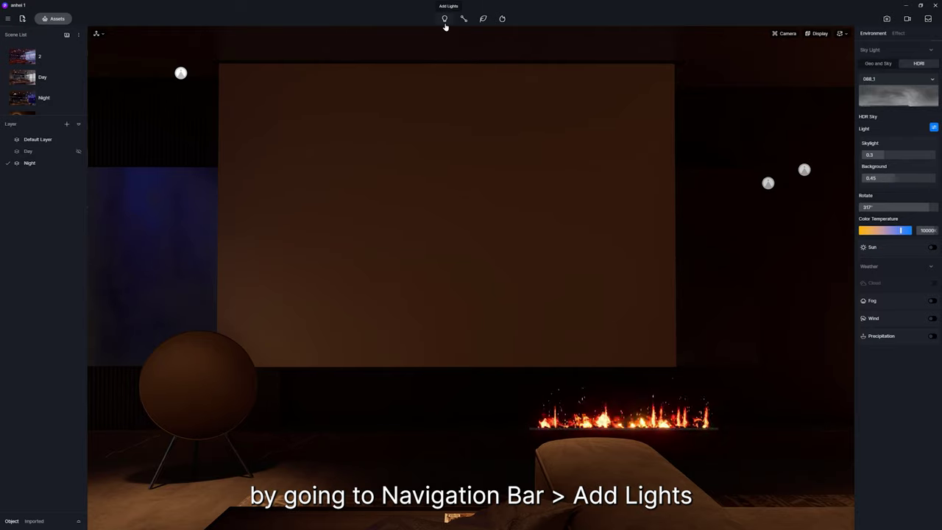
Add a projection light, rotate it to X 270°, and centre its test chart on the screen
{"action": "left_click", "coordinate": [359, 171]}
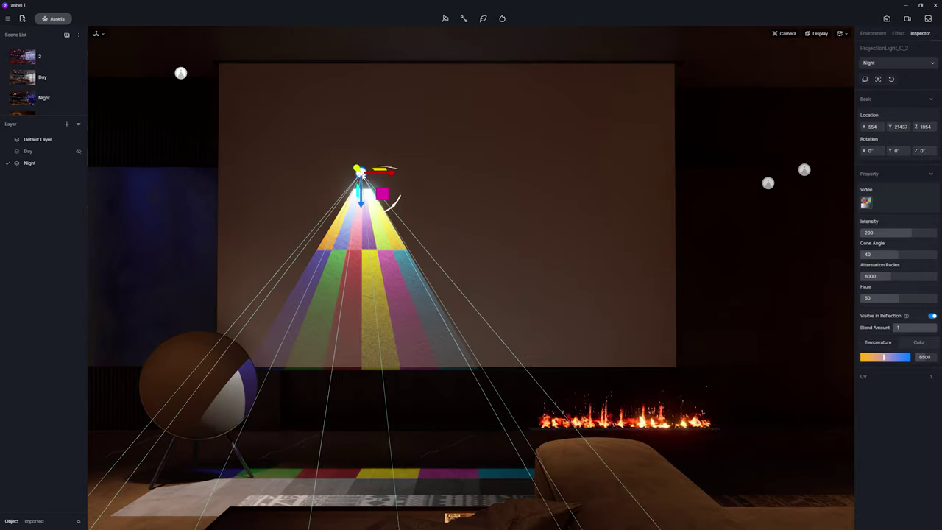
{"action": "mouse_move", "coordinate": [386, 169]}
{"action": "left_mouse_down"}
{"action": "mouse_move", "coordinate": [364, 214]}
{"action": "mouse_move", "coordinate": [157, 8]}
{"action": "left_mouse_up"}
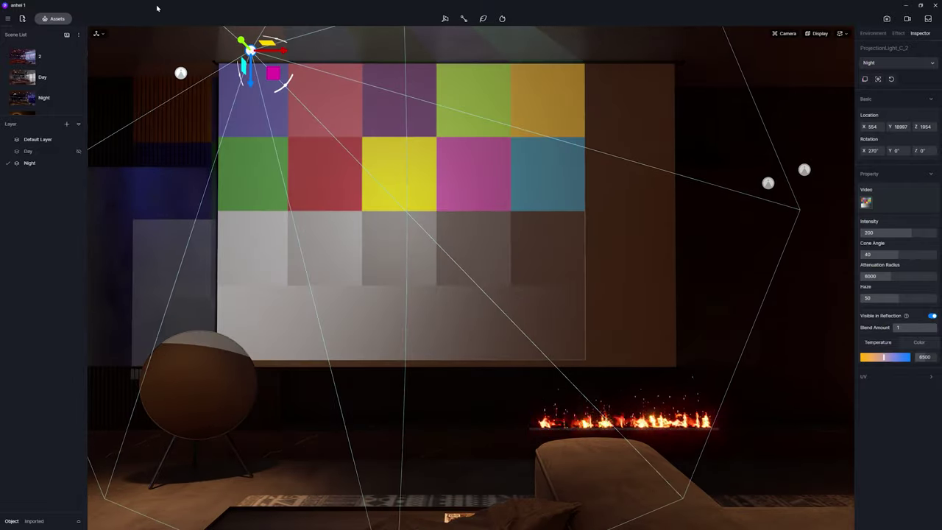
{"action": "left_click_drag", "start_coordinate": [250, 50], "coordinate": [439, 221]}
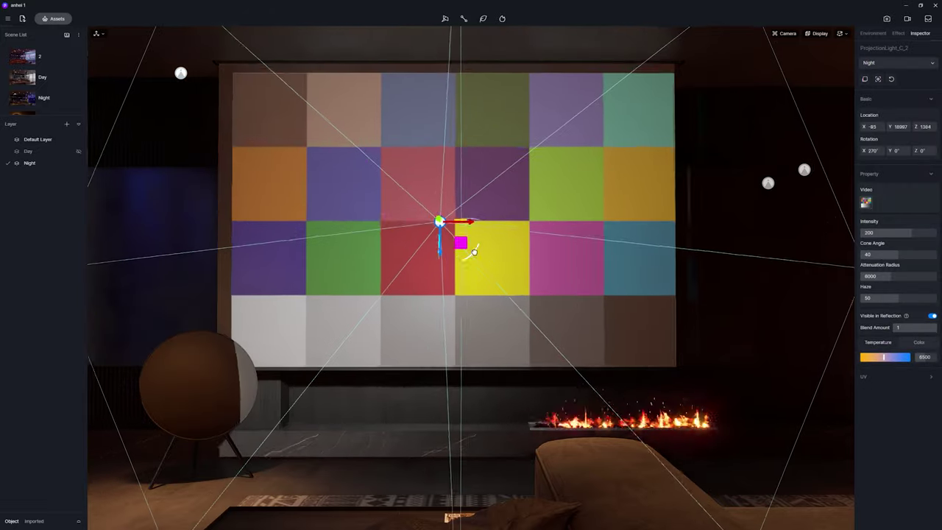
{"action": "mouse_move", "coordinate": [474, 252]}
{"action": "left_mouse_down"}
{"action": "mouse_move", "coordinate": [450, 193]}
{"action": "mouse_move", "coordinate": [465, 215]}
{"action": "left_mouse_up"}
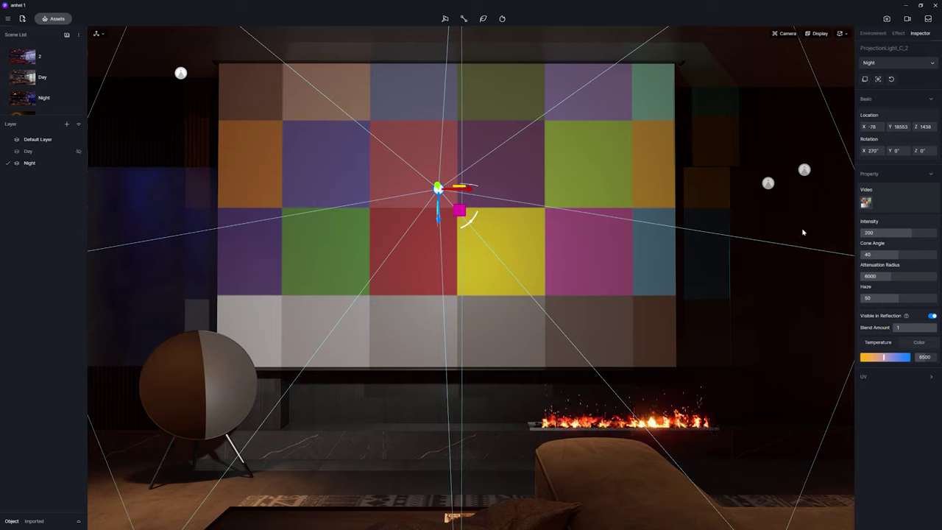
Project the winter-house mp4, retune its intensity, raise the light and change its attenuation radius
{"action": "left_click", "coordinate": [866, 202]}
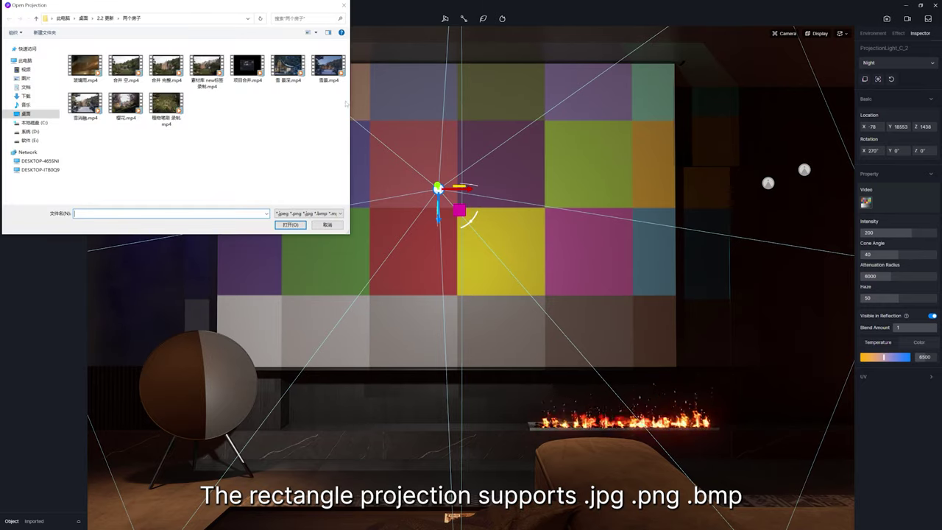
{"action": "double_click", "coordinate": [305, 78]}
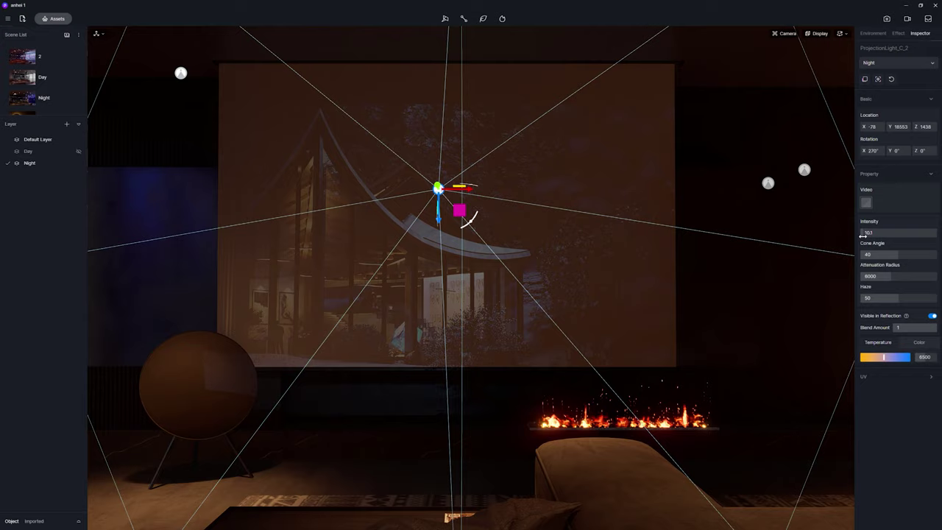
{"action": "left_click_drag", "start_coordinate": [866, 234], "coordinate": [920, 235]}
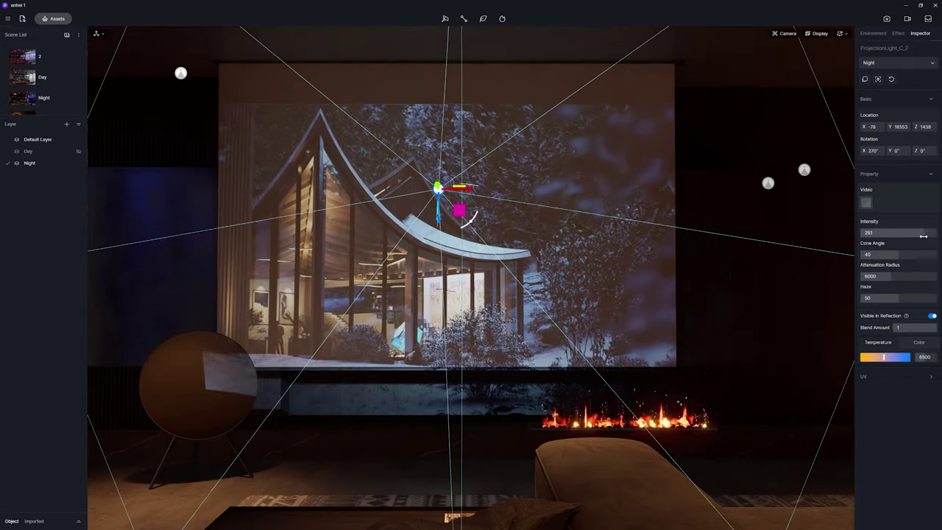
{"action": "left_click_drag", "start_coordinate": [920, 235], "coordinate": [894, 255]}
{"action": "left_click_drag", "start_coordinate": [459, 210], "coordinate": [450, 163]}
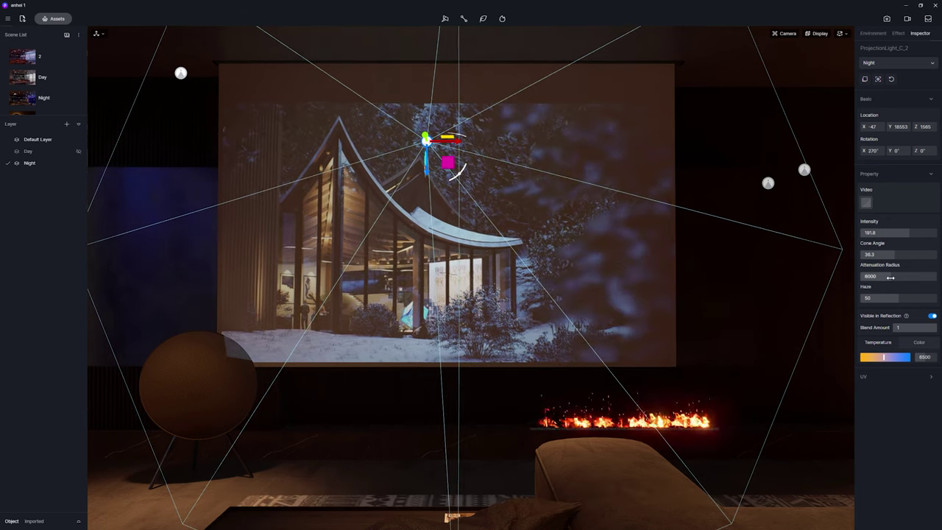
{"action": "mouse_move", "coordinate": [887, 277]}
{"action": "left_mouse_down"}
{"action": "mouse_move", "coordinate": [870, 277]}
{"action": "mouse_move", "coordinate": [915, 278]}
{"action": "left_mouse_up"}
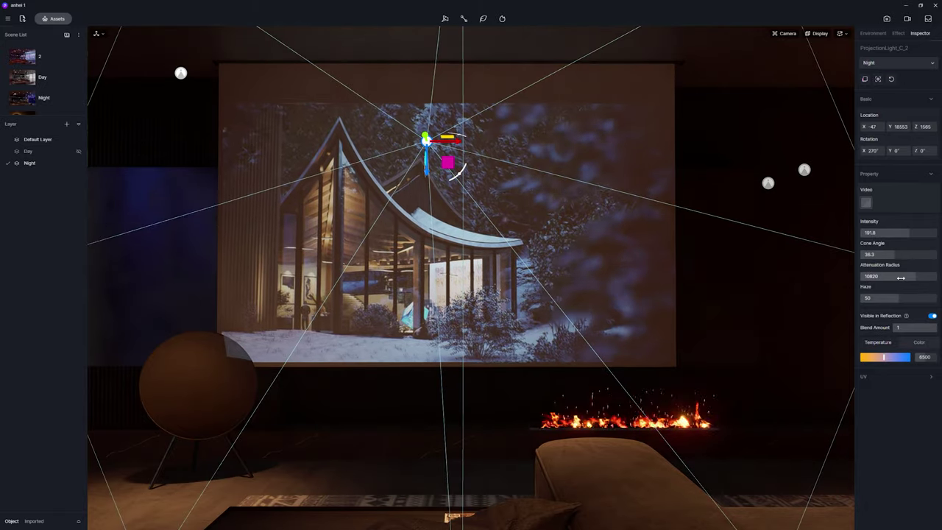
In Scene 3, thicken the weather fog and lower the projection light's Haze
{"action": "scroll", "coordinate": [36, 91], "scroll_direction": "down", "scroll_amount": 2}
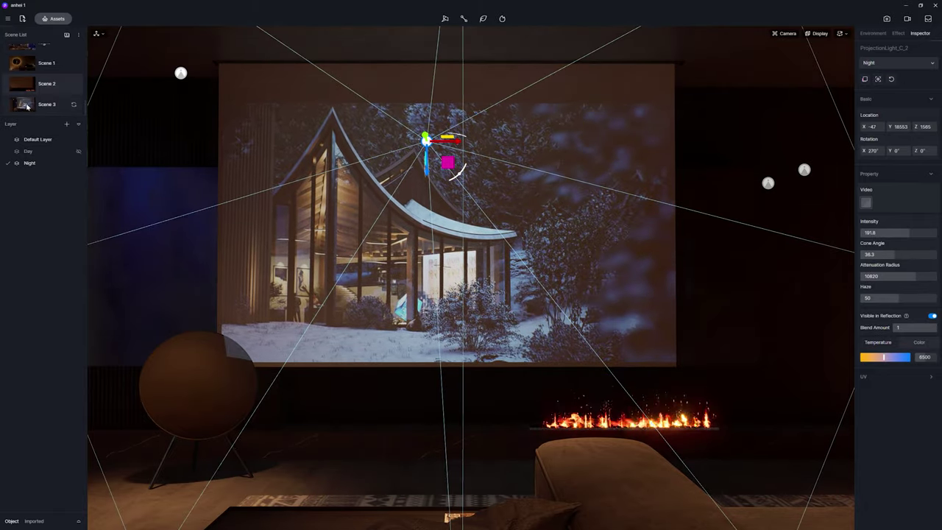
{"action": "left_click", "coordinate": [26, 105]}
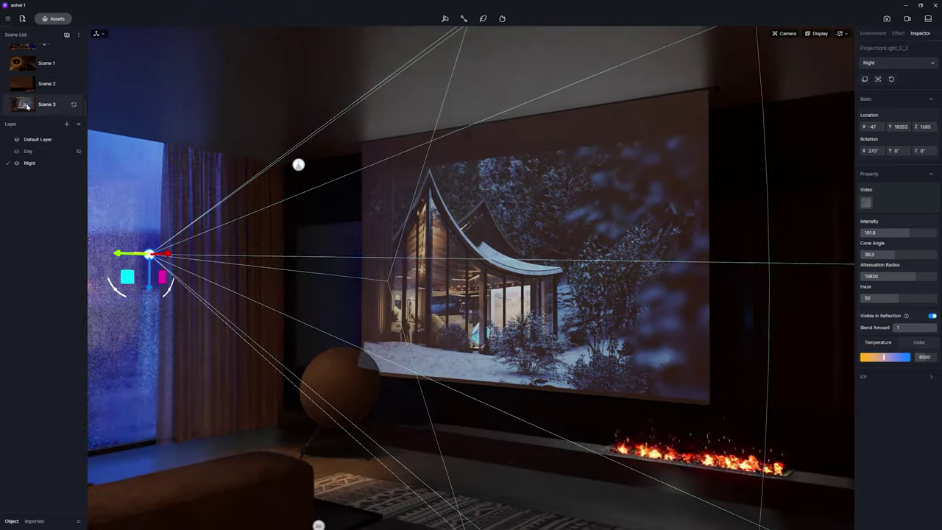
{"action": "left_click", "coordinate": [865, 35]}
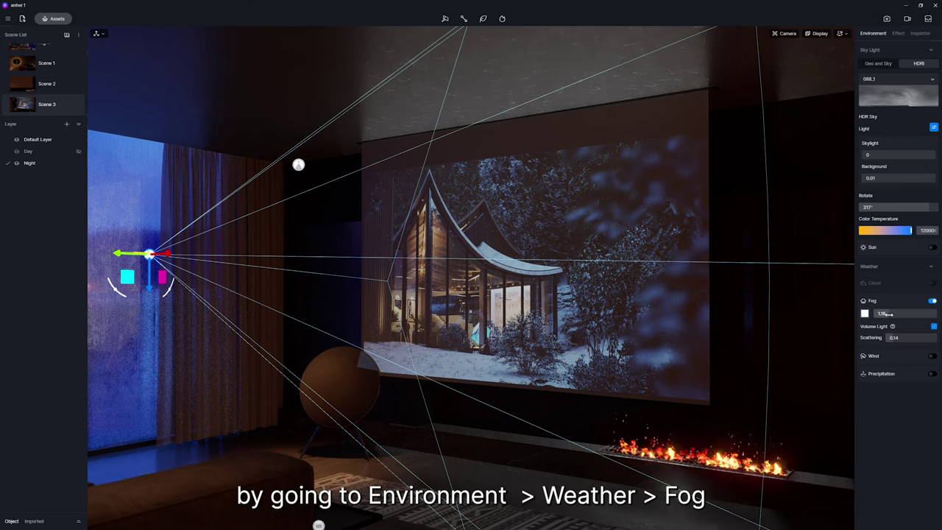
{"action": "left_click_drag", "start_coordinate": [915, 314], "coordinate": [921, 314]}
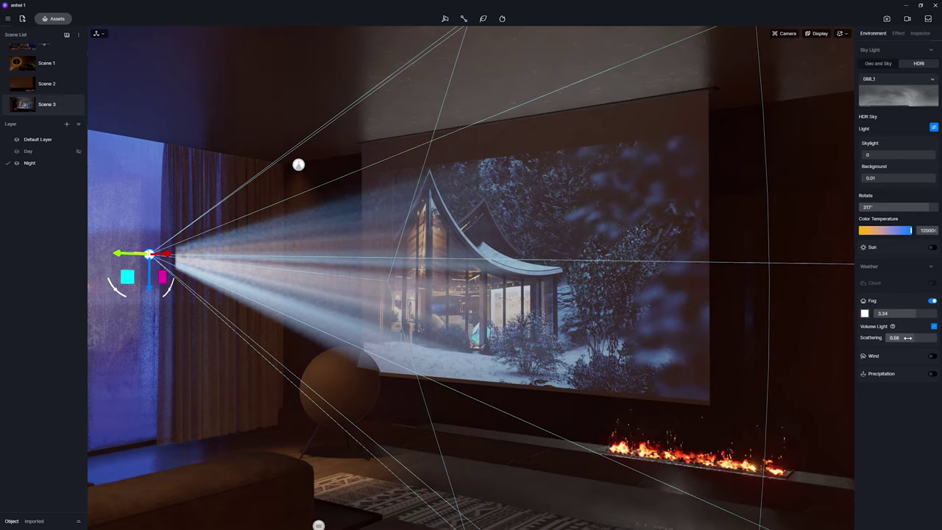
{"action": "left_click", "coordinate": [916, 34]}
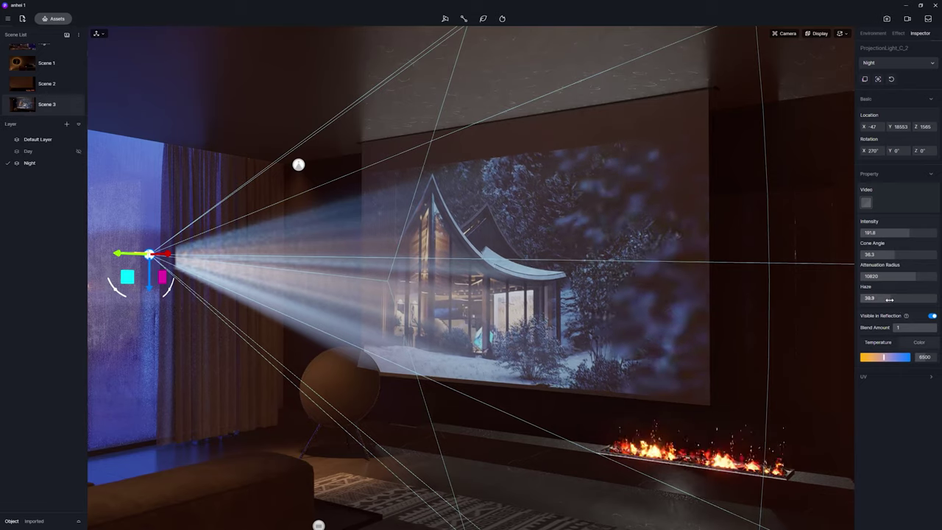
{"action": "left_click_drag", "start_coordinate": [862, 298], "coordinate": [940, 297]}
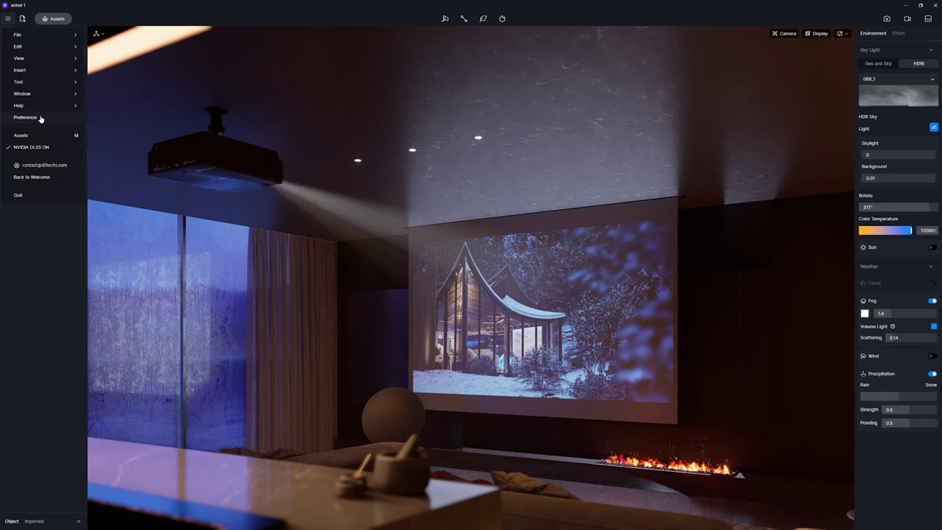
Reach Merge Project from the welcome-page icon and from the Road project's right-click menu
{"action": "left_click", "coordinate": [42, 119]}
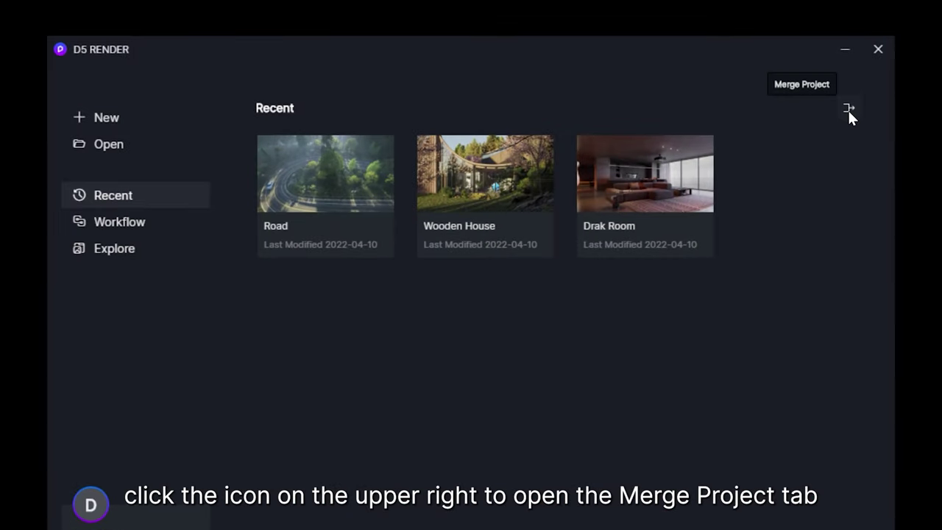
{"action": "left_click", "coordinate": [848, 109]}
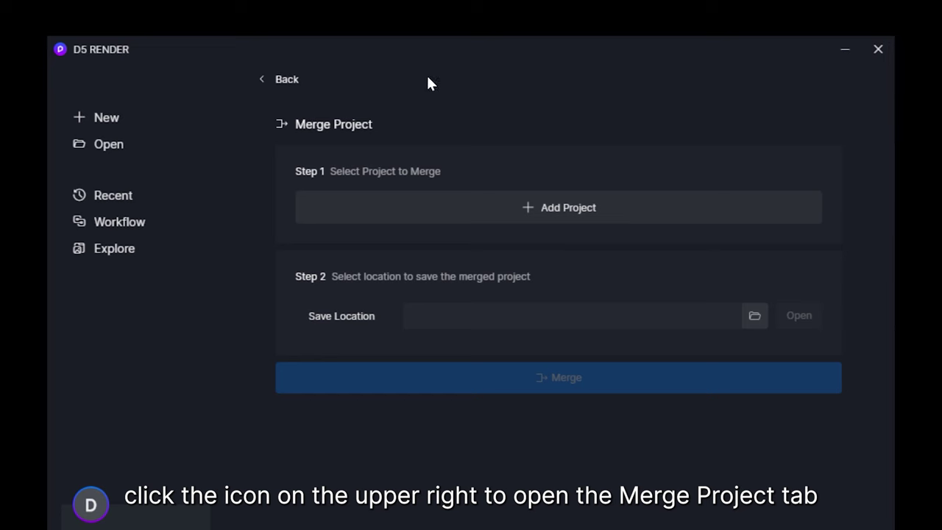
{"action": "left_click", "coordinate": [284, 82]}
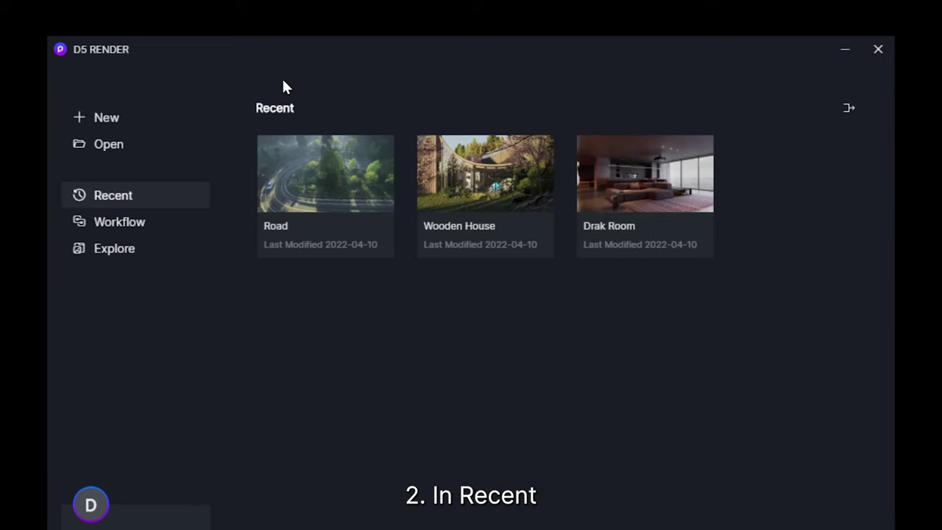
{"action": "right_click", "coordinate": [351, 197]}
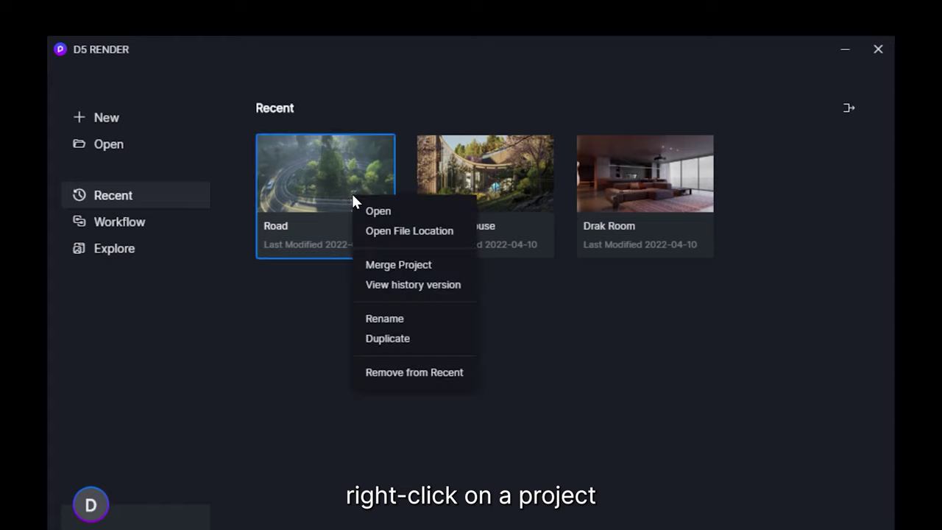
{"action": "left_click", "coordinate": [396, 264]}
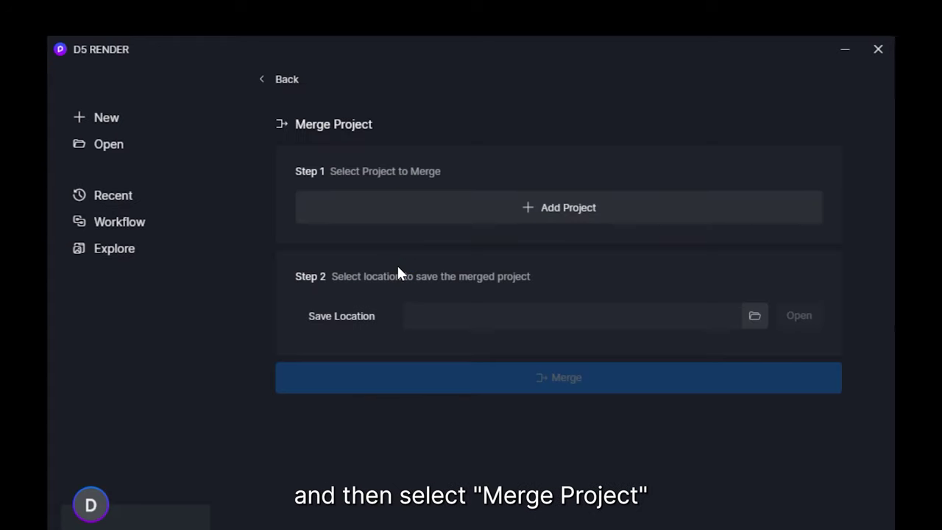
{"action": "mouse_move", "coordinate": [22, 44]}
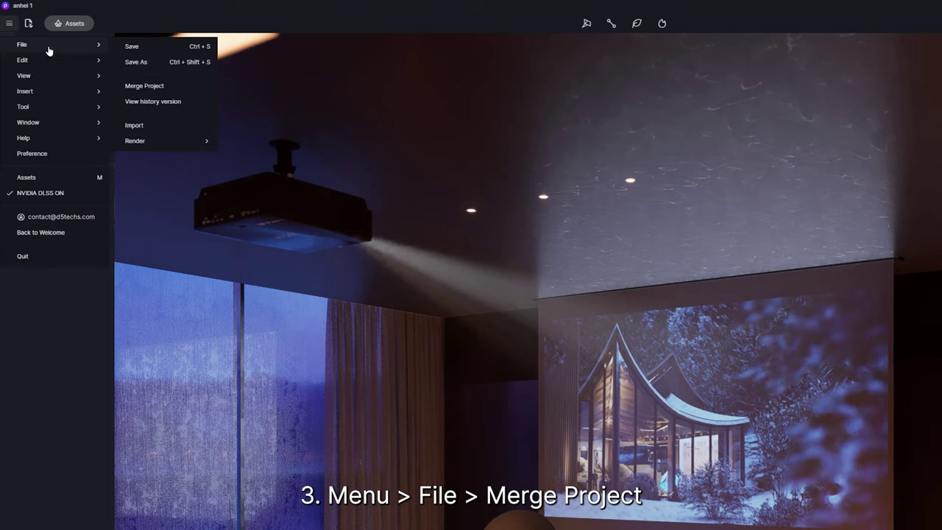
Add Wooden House.drs to the Merge Project list
{"action": "left_click", "coordinate": [176, 86]}
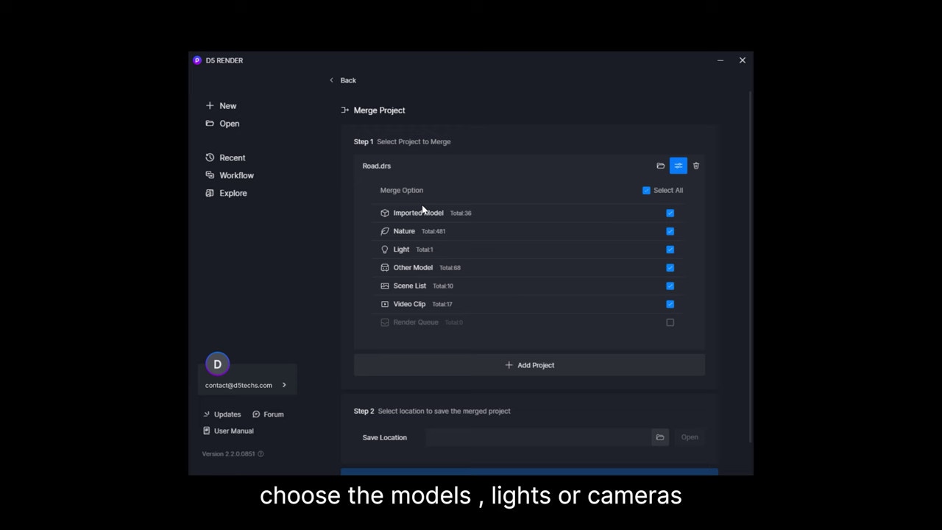
{"action": "scroll", "coordinate": [421, 210], "scroll_direction": "down", "scroll_amount": 1}
{"action": "left_click", "coordinate": [468, 327]}
{"action": "double_click", "coordinate": [332, 161]}
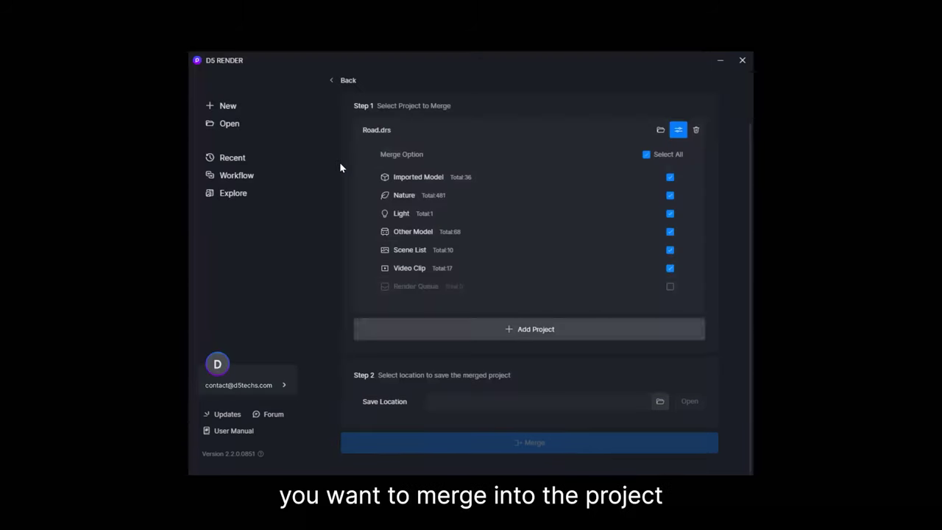
Include Wooden House's Other Model items, save to E:/MZY, and merge the projects
{"action": "left_click", "coordinate": [678, 130]}
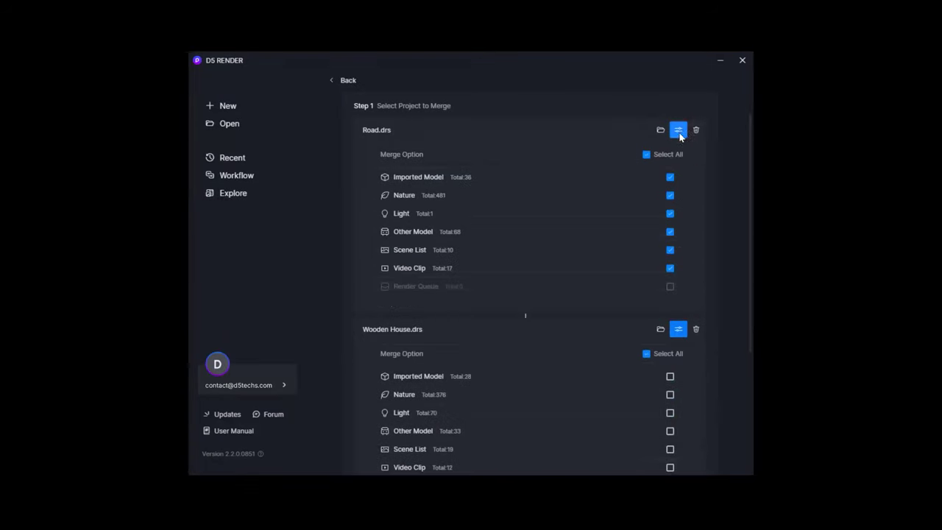
{"action": "scroll", "coordinate": [670, 250], "scroll_direction": "down", "scroll_amount": 2}
{"action": "left_click", "coordinate": [669, 298]}
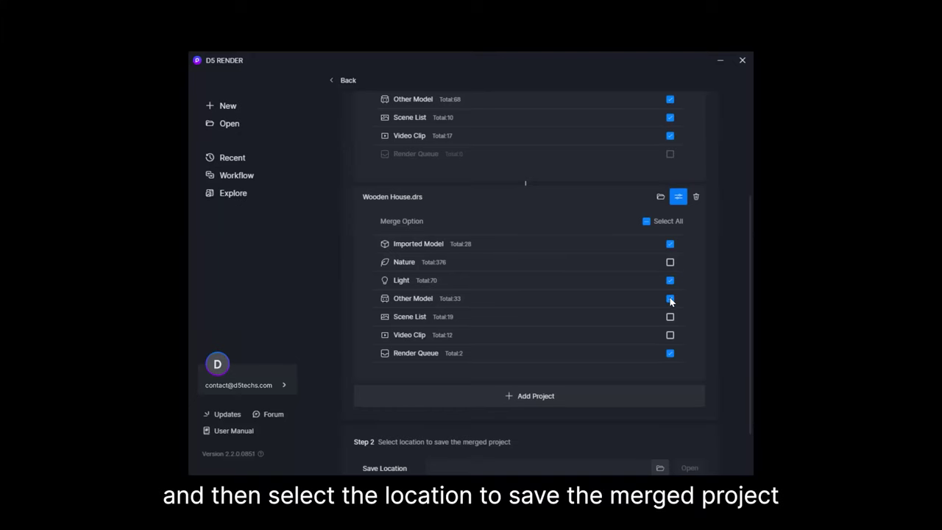
{"action": "scroll", "coordinate": [610, 315], "scroll_direction": "down", "scroll_amount": 2}
{"action": "left_click", "coordinate": [659, 402]}
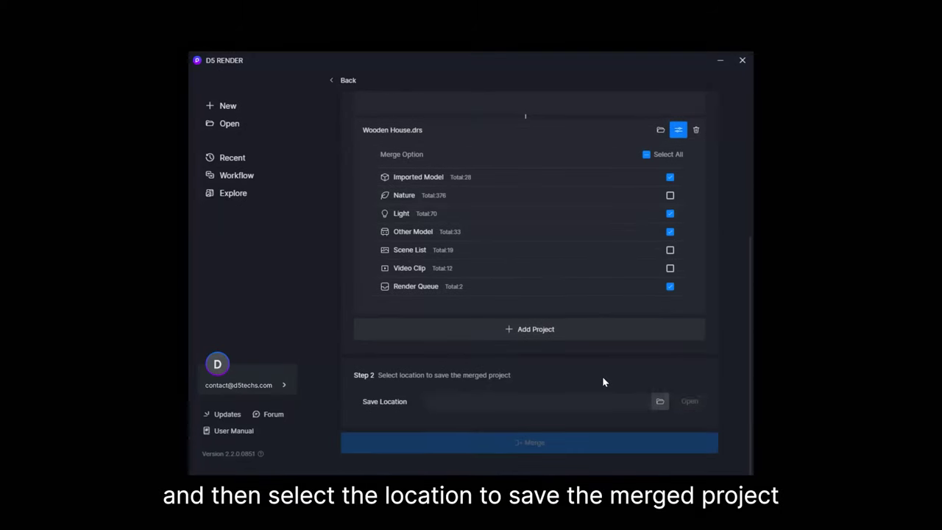
{"action": "left_click", "coordinate": [597, 442]}
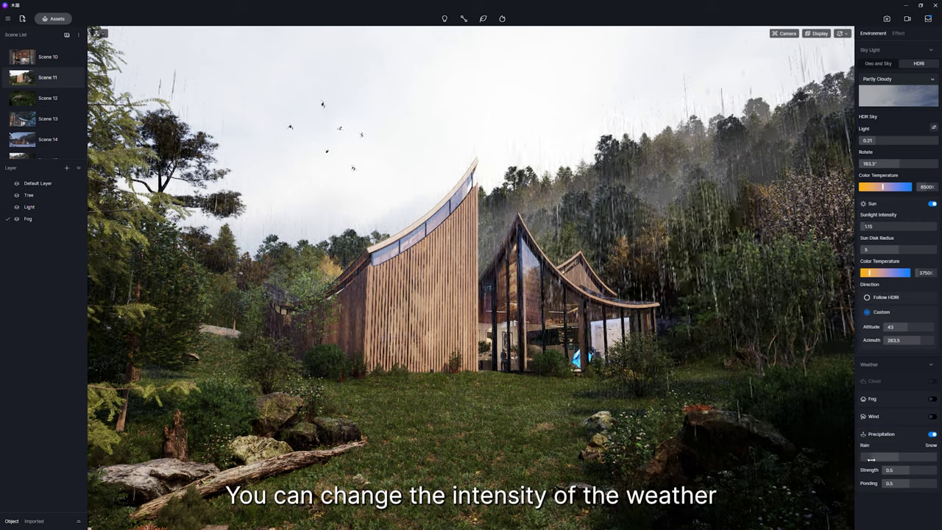
Switch precipitation from rain to snow and raise its strength to 0.75
{"action": "mouse_move", "coordinate": [897, 462]}
{"action": "left_mouse_down"}
{"action": "mouse_move", "coordinate": [935, 461]}
{"action": "mouse_move", "coordinate": [881, 470]}
{"action": "left_mouse_up"}
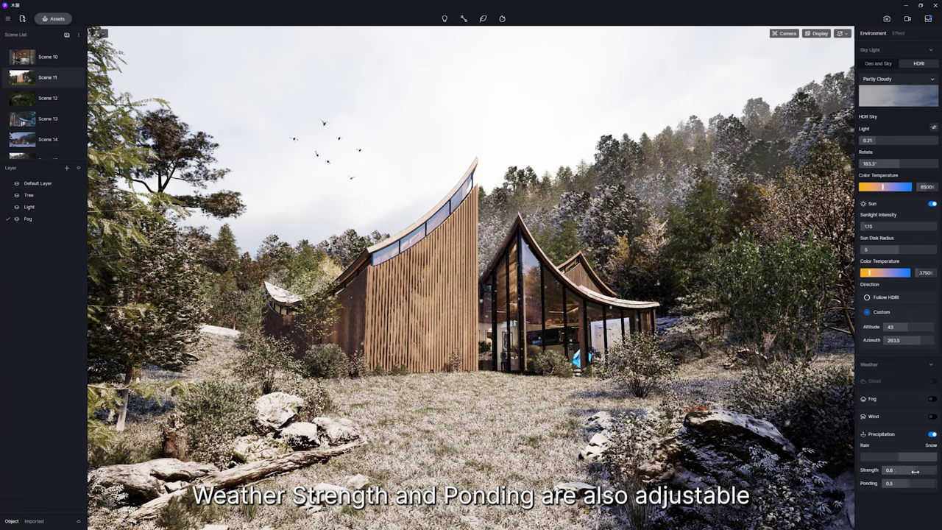
{"action": "left_click_drag", "start_coordinate": [915, 472], "coordinate": [921, 471]}
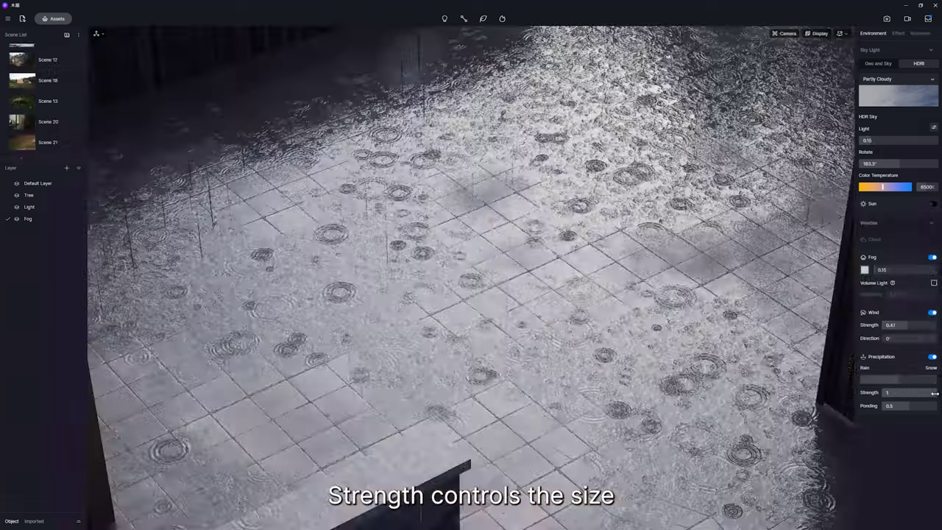
Lower rain strength to 0.33 and scrub Ponding down, then back up to 1
{"action": "left_click_drag", "start_coordinate": [916, 394], "coordinate": [905, 394]}
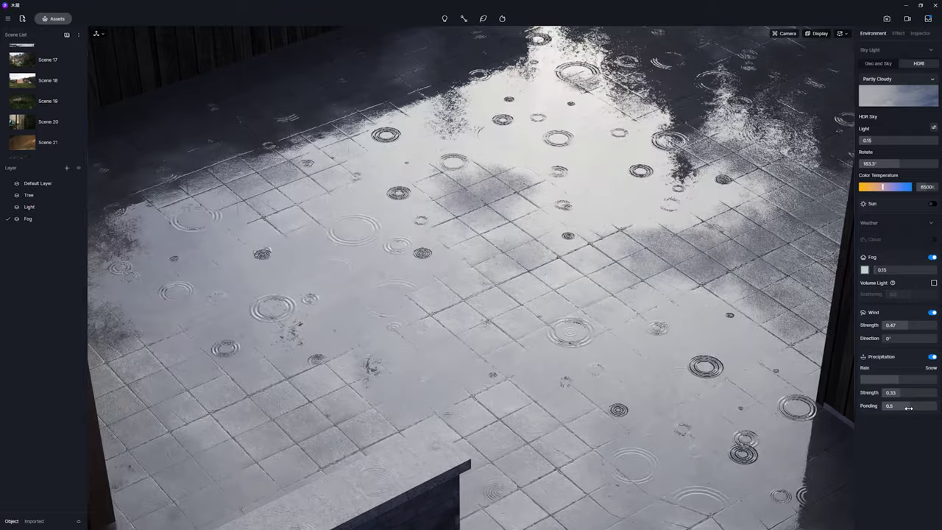
{"action": "left_click_drag", "start_coordinate": [906, 408], "coordinate": [885, 409]}
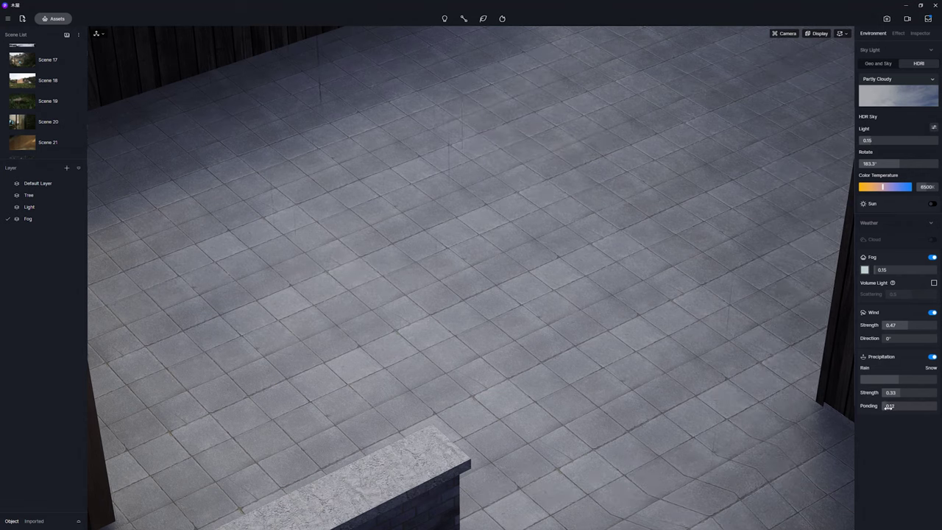
{"action": "left_click_drag", "start_coordinate": [895, 407], "coordinate": [936, 405]}
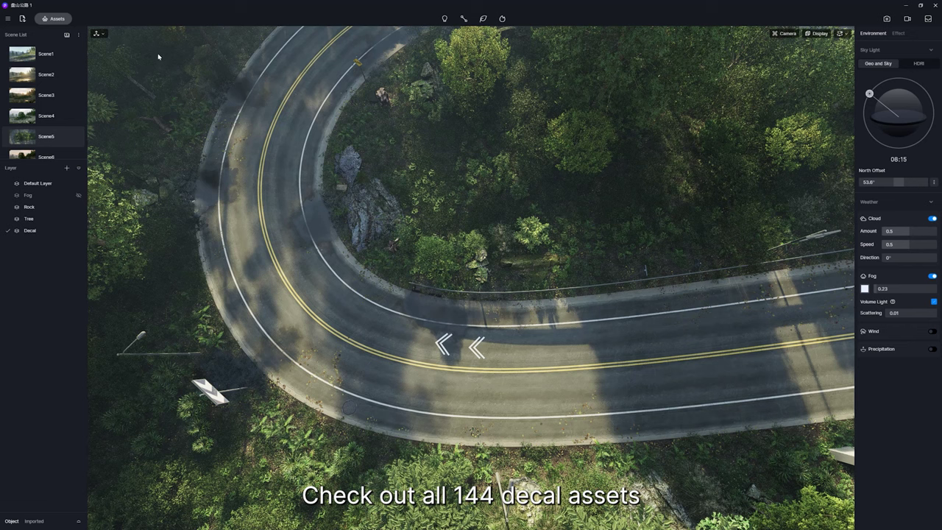
In the Decals asset category, place Asphalt 07 on the road and choose Asphalt 06
{"action": "left_click", "coordinate": [64, 22]}
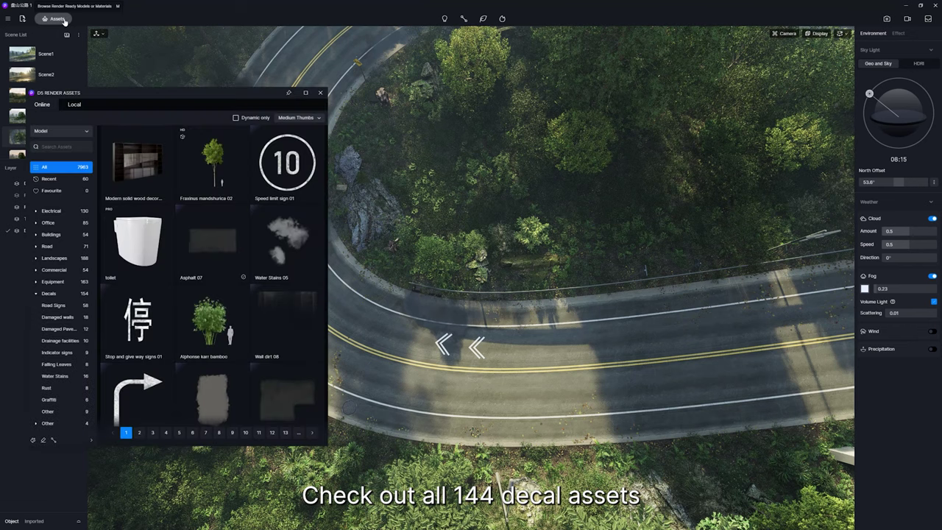
{"action": "left_click", "coordinate": [49, 293]}
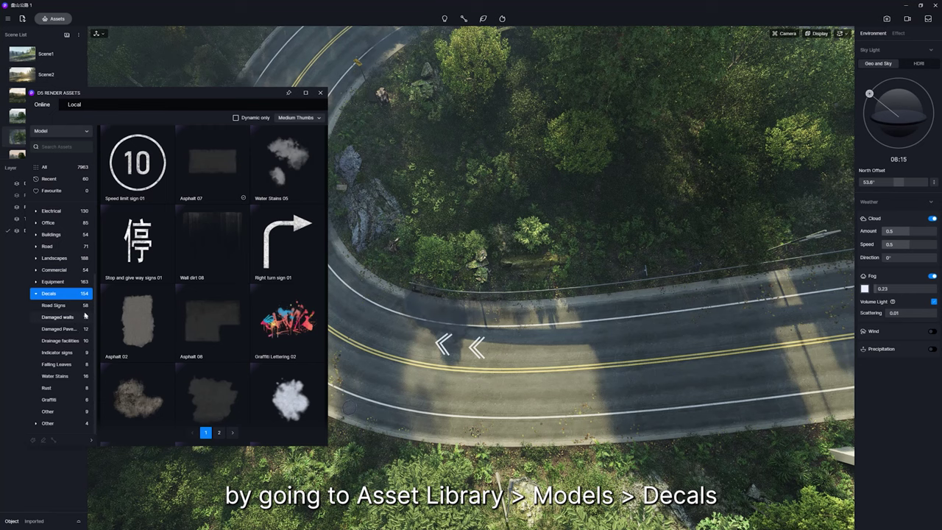
{"action": "mouse_move", "coordinate": [212, 162]}
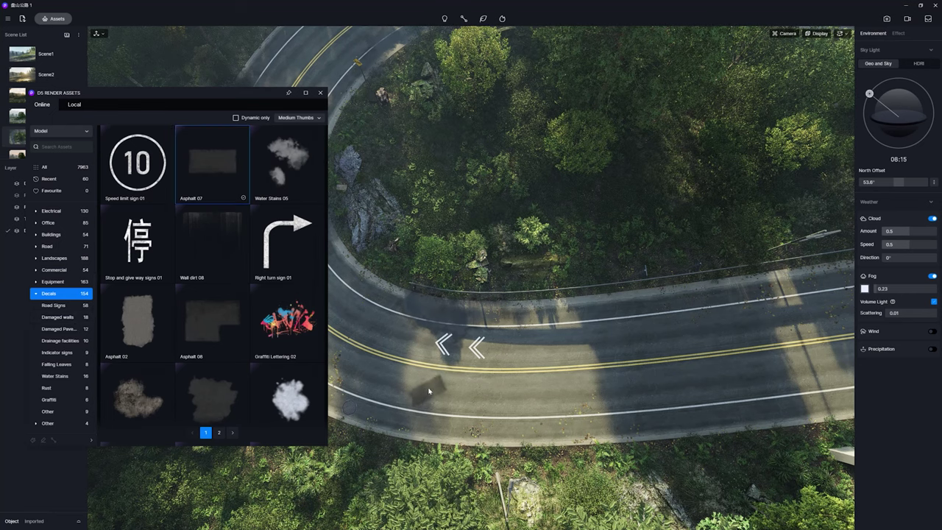
{"action": "left_click", "coordinate": [429, 391]}
{"action": "scroll", "coordinate": [294, 368], "scroll_direction": "down", "scroll_amount": 1}
{"action": "scroll", "coordinate": [264, 355], "scroll_direction": "down", "scroll_amount": 2}
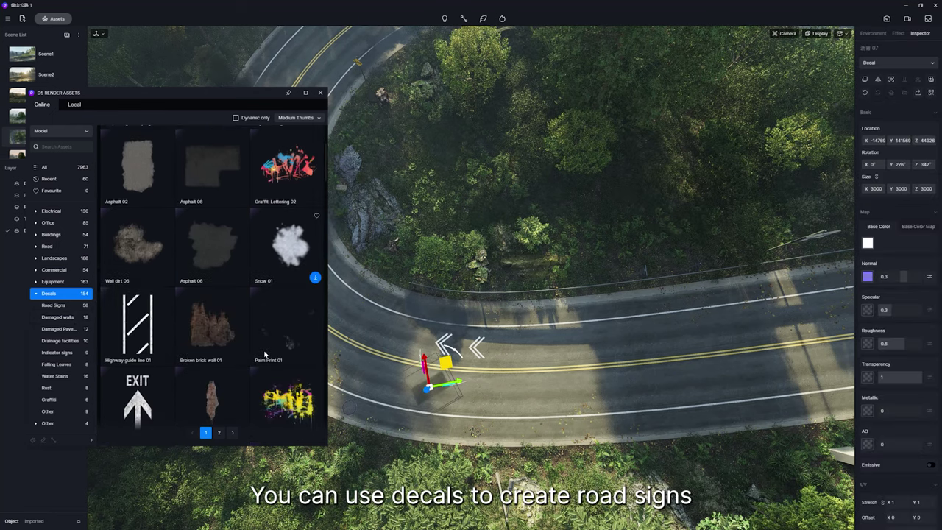
{"action": "left_click", "coordinate": [219, 254]}
Place the Manhole covers 07 and Leaves 01 decals on the road
{"action": "scroll", "coordinate": [184, 294], "scroll_direction": "down", "scroll_amount": 1}
{"action": "scroll", "coordinate": [162, 294], "scroll_direction": "down", "scroll_amount": 1}
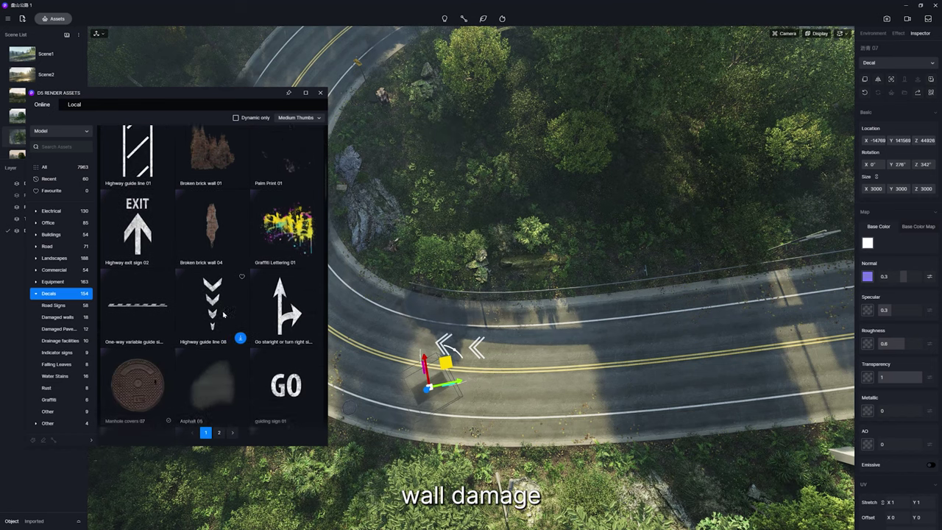
{"action": "scroll", "coordinate": [140, 297], "scroll_direction": "down", "scroll_amount": 1}
{"action": "left_click", "coordinate": [539, 351]}
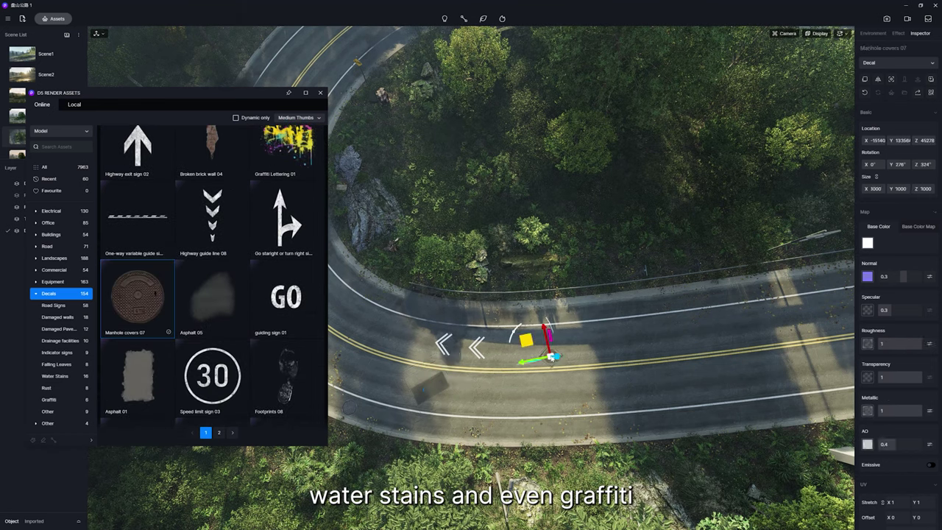
{"action": "scroll", "coordinate": [214, 338], "scroll_direction": "down", "scroll_amount": 1}
{"action": "scroll", "coordinate": [214, 338], "scroll_direction": "down", "scroll_amount": 1}
{"action": "scroll", "coordinate": [214, 339], "scroll_direction": "down", "scroll_amount": 1}
{"action": "scroll", "coordinate": [214, 338], "scroll_direction": "down", "scroll_amount": 1}
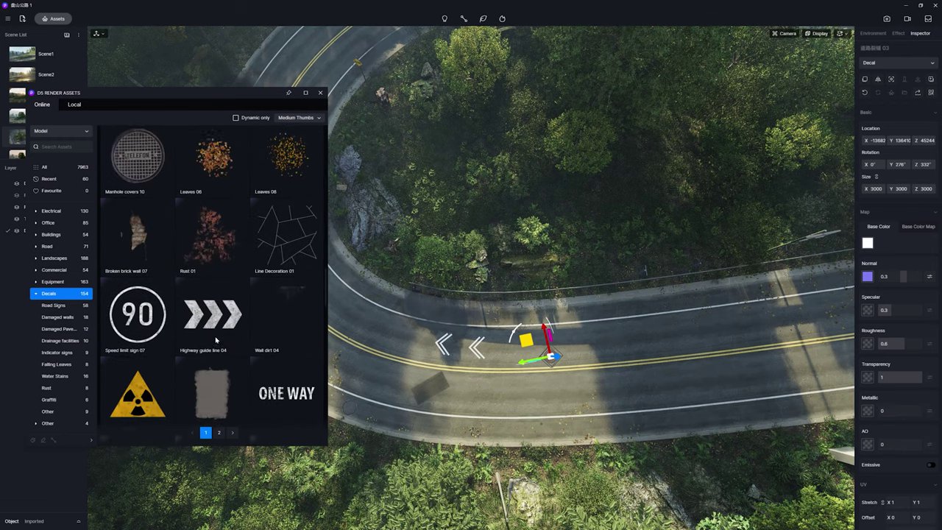
{"action": "scroll", "coordinate": [214, 339], "scroll_direction": "down", "scroll_amount": 1}
{"action": "scroll", "coordinate": [214, 338], "scroll_direction": "down", "scroll_amount": 1}
{"action": "left_click", "coordinate": [212, 298]}
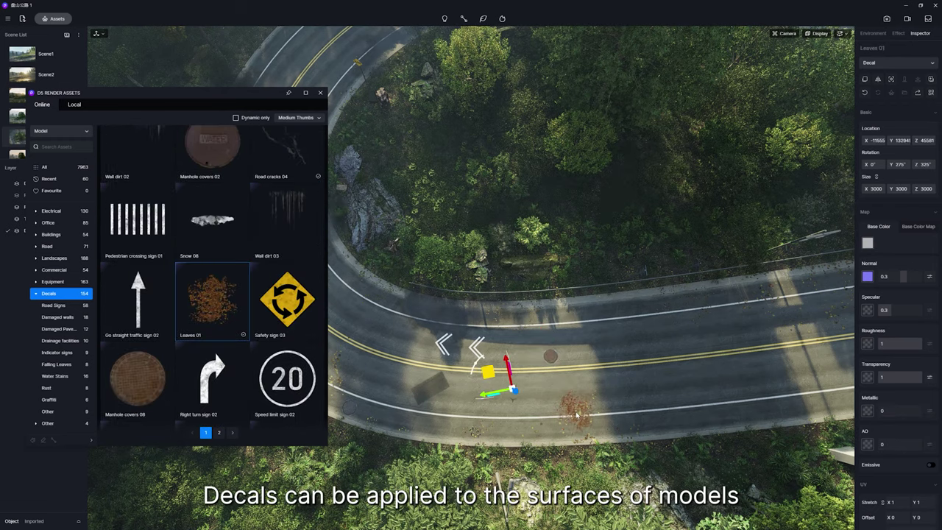
{"action": "left_click", "coordinate": [570, 400]}
Close the asset library and adjust the leaves decal's transparency
{"action": "scroll", "coordinate": [214, 354], "scroll_direction": "down", "scroll_amount": 2}
{"action": "scroll", "coordinate": [214, 354], "scroll_direction": "down", "scroll_amount": 2}
{"action": "scroll", "coordinate": [191, 349], "scroll_direction": "down", "scroll_amount": 2}
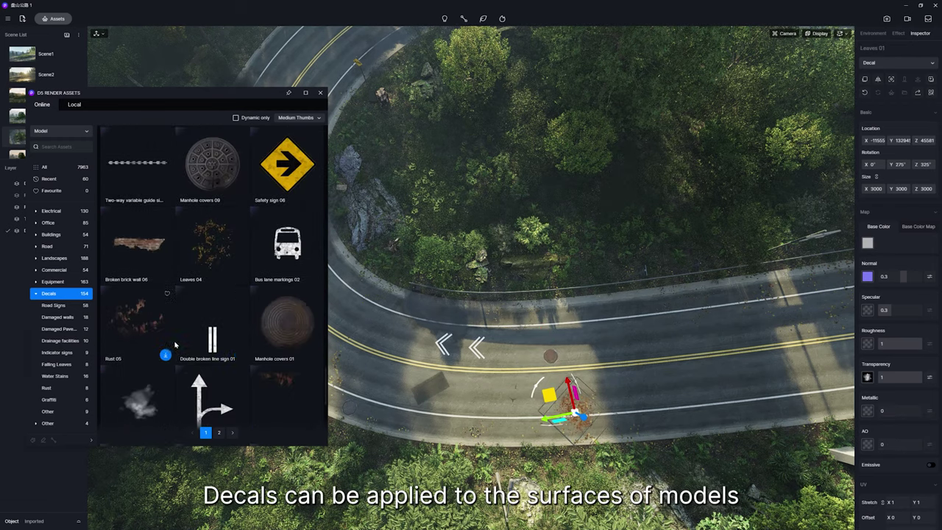
{"action": "scroll", "coordinate": [172, 344], "scroll_direction": "down", "scroll_amount": 2}
{"action": "scroll", "coordinate": [172, 343], "scroll_direction": "down", "scroll_amount": 2}
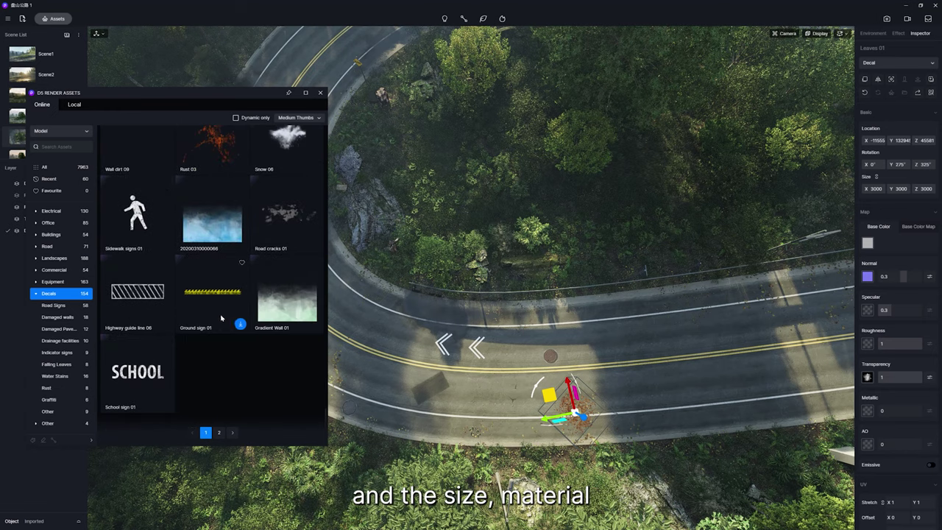
{"action": "left_click", "coordinate": [320, 94]}
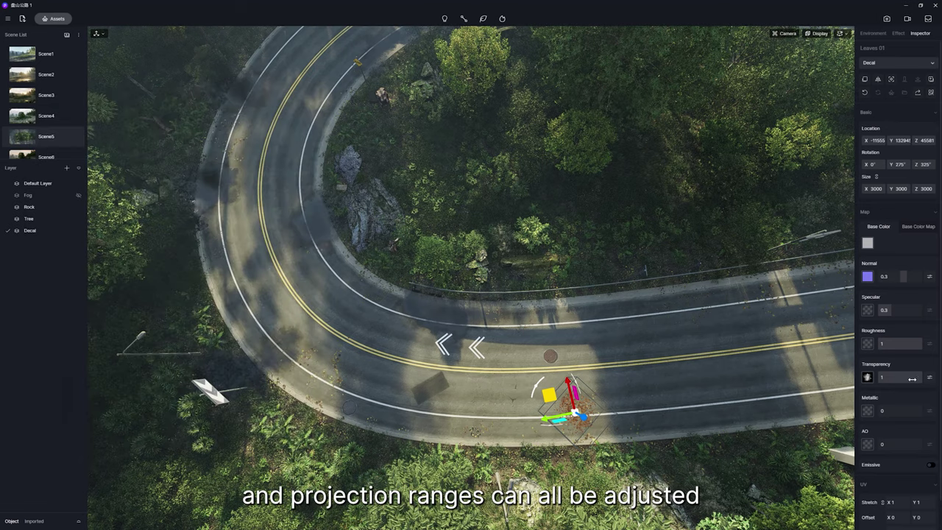
{"action": "left_click_drag", "start_coordinate": [880, 380], "coordinate": [899, 386]}
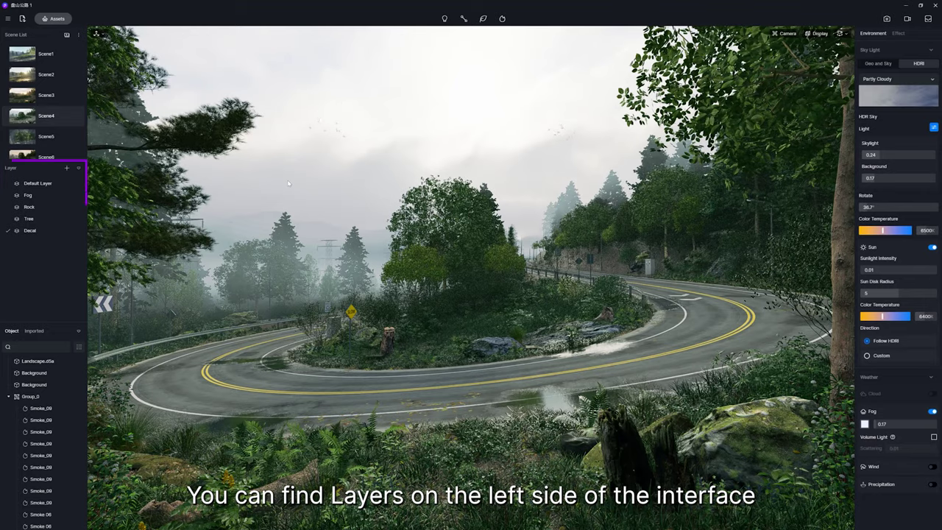
Add a layer named Car and place a Taxi 01 small-sized vehicle on the road
{"action": "left_click", "coordinate": [66, 169]}
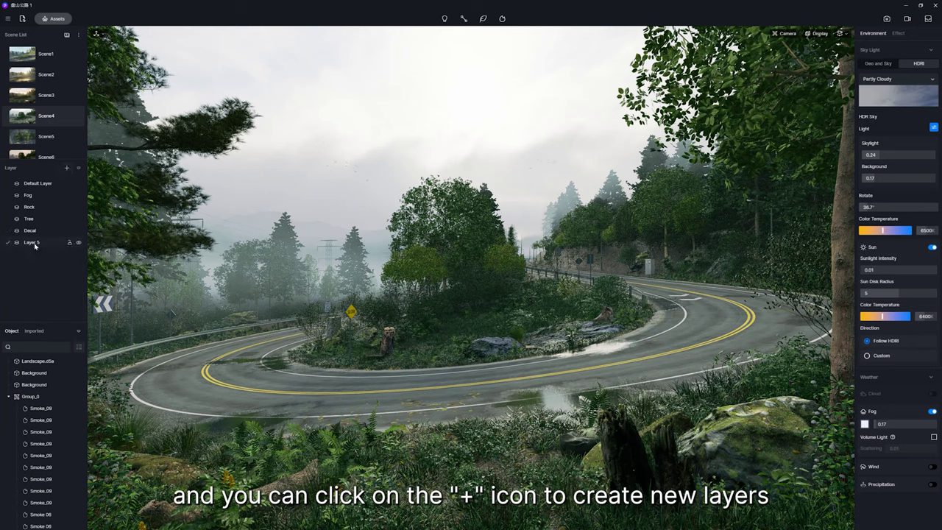
{"action": "type", "text": "Car"}
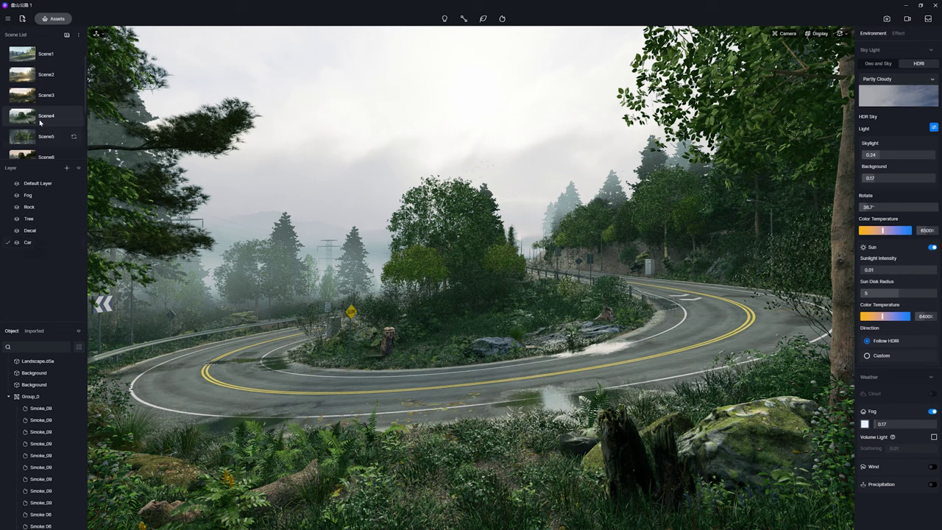
{"action": "left_click", "coordinate": [54, 18]}
{"action": "left_click", "coordinate": [53, 259]}
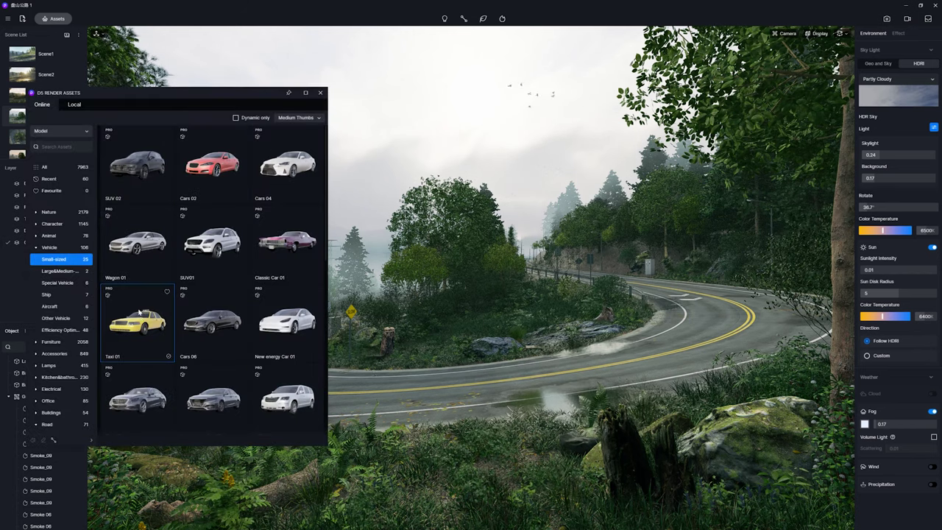
{"action": "mouse_move", "coordinate": [137, 321]}
{"action": "left_mouse_down"}
{"action": "mouse_move", "coordinate": [453, 397]}
{"action": "mouse_move", "coordinate": [441, 378]}
{"action": "mouse_move", "coordinate": [427, 385]}
{"action": "left_mouse_up"}
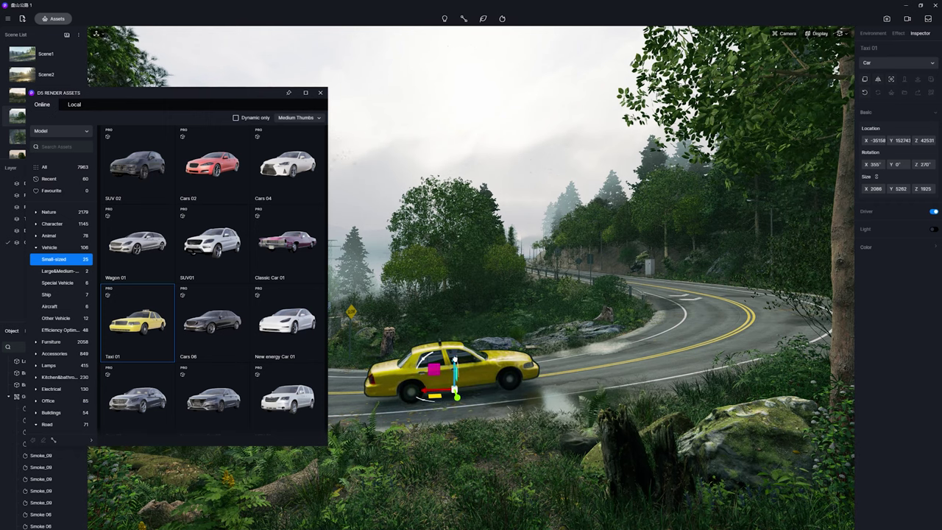
{"action": "left_click", "coordinate": [320, 92]}
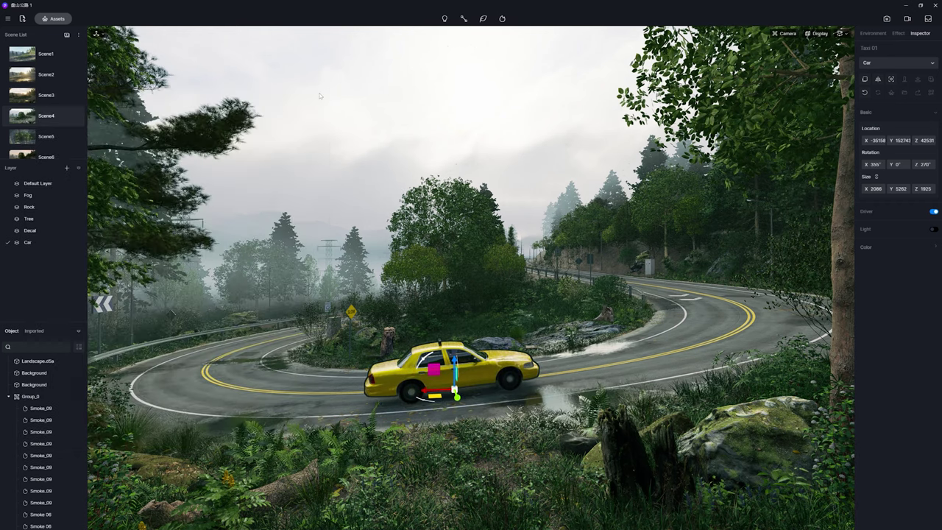
Hide every layer one by one, then show them all again
{"action": "left_click", "coordinate": [78, 242]}
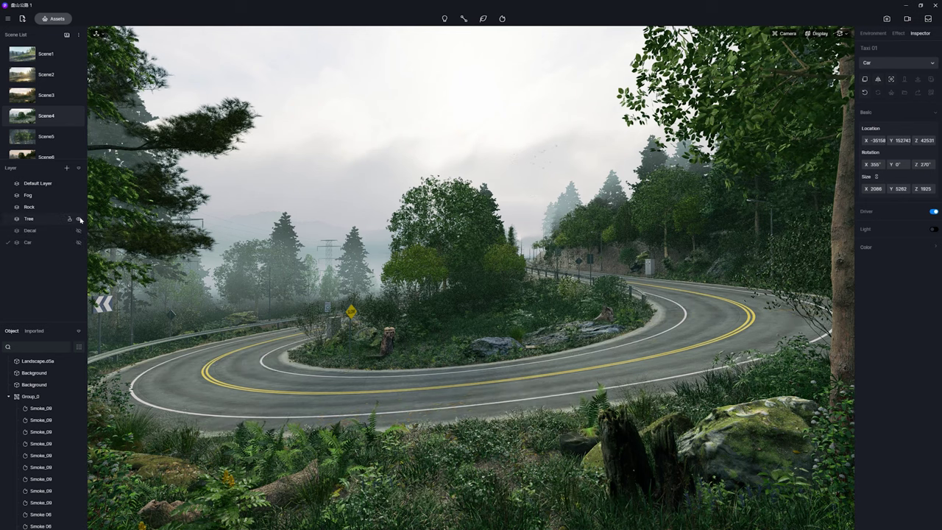
{"action": "left_click", "coordinate": [79, 219]}
{"action": "left_click", "coordinate": [78, 195]}
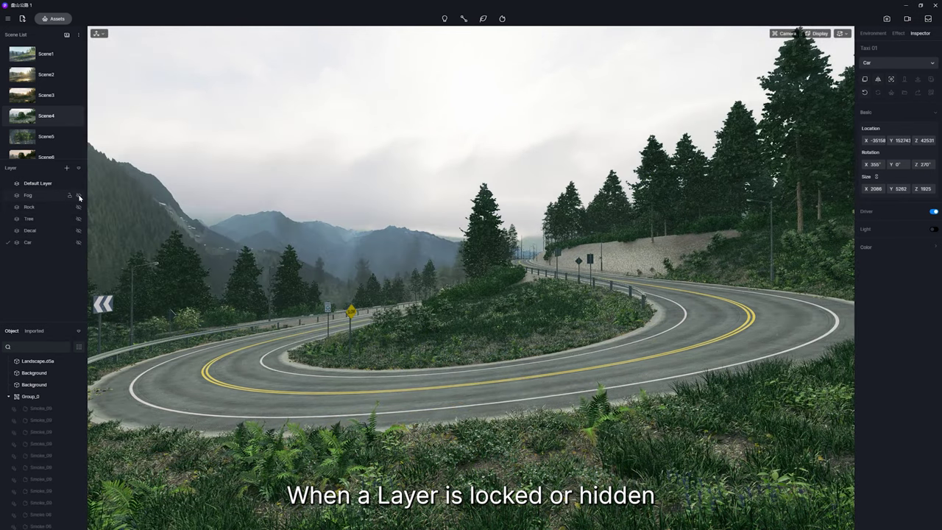
{"action": "left_click", "coordinate": [79, 183]}
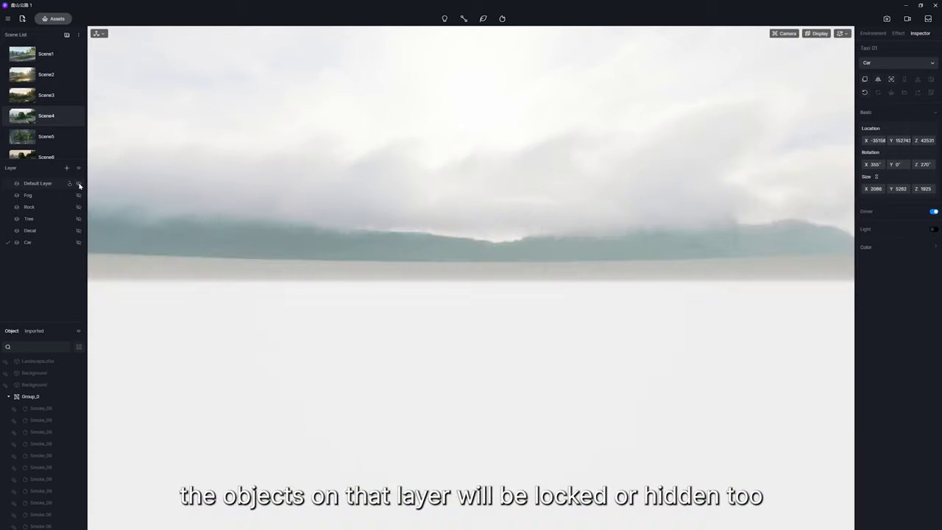
{"action": "left_click", "coordinate": [79, 195]}
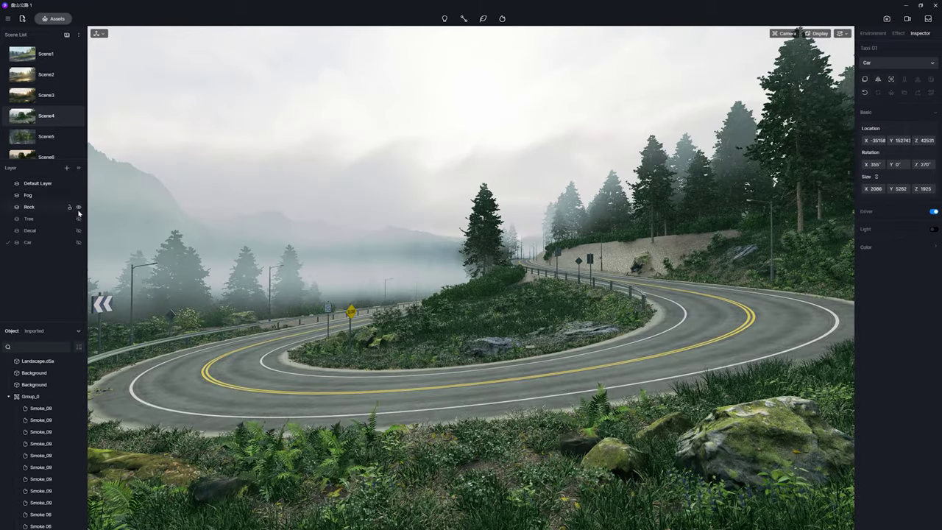
{"action": "left_click", "coordinate": [78, 218]}
{"action": "left_click", "coordinate": [79, 230]}
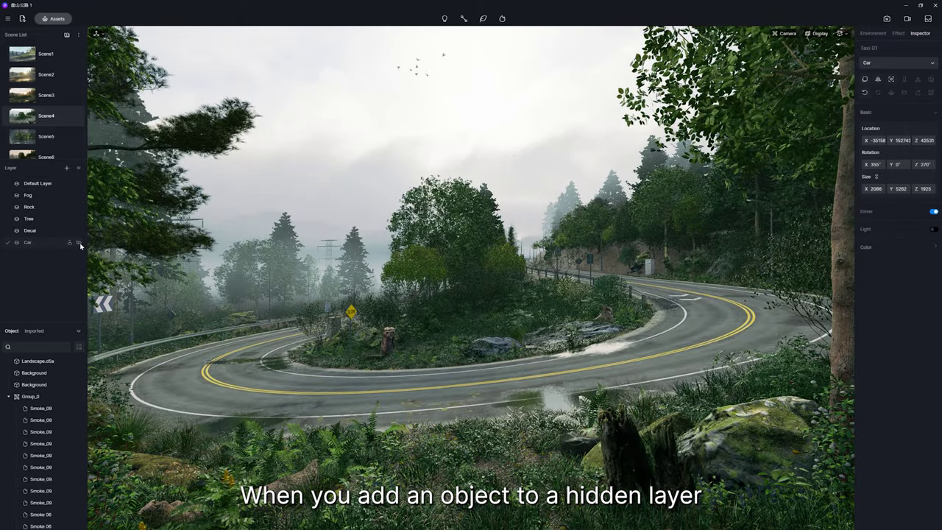
{"action": "left_click", "coordinate": [79, 242]}
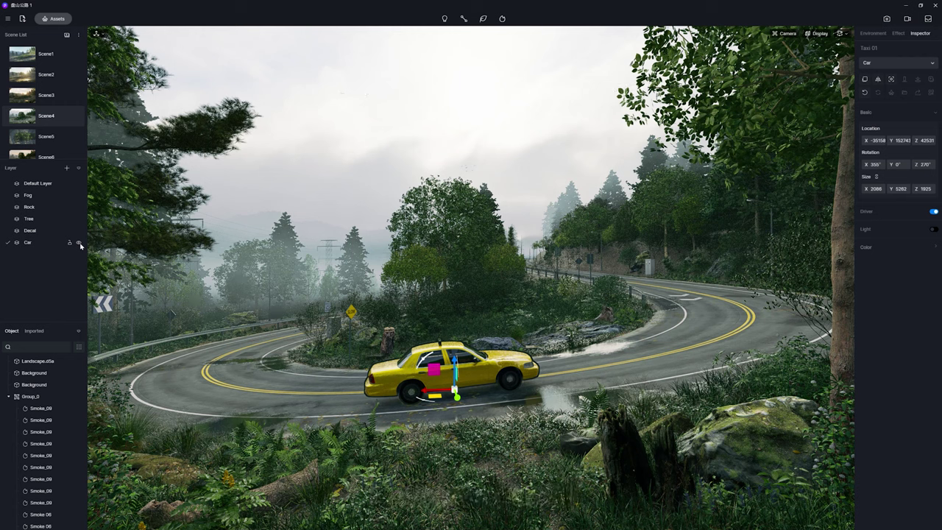
{"action": "mouse_move", "coordinate": [29, 195]}
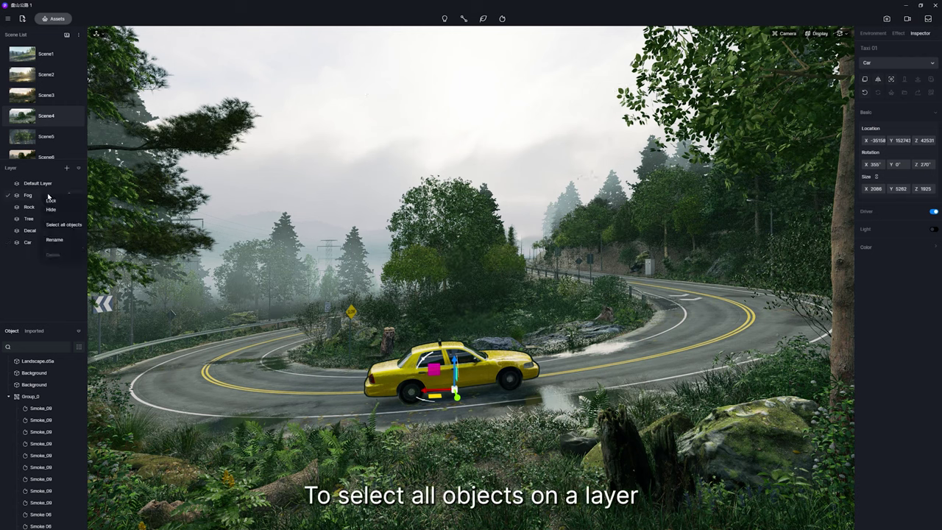
Select the Fog layer's objects, filter the object list to the active layer, then deselect them
{"action": "left_click", "coordinate": [62, 224]}
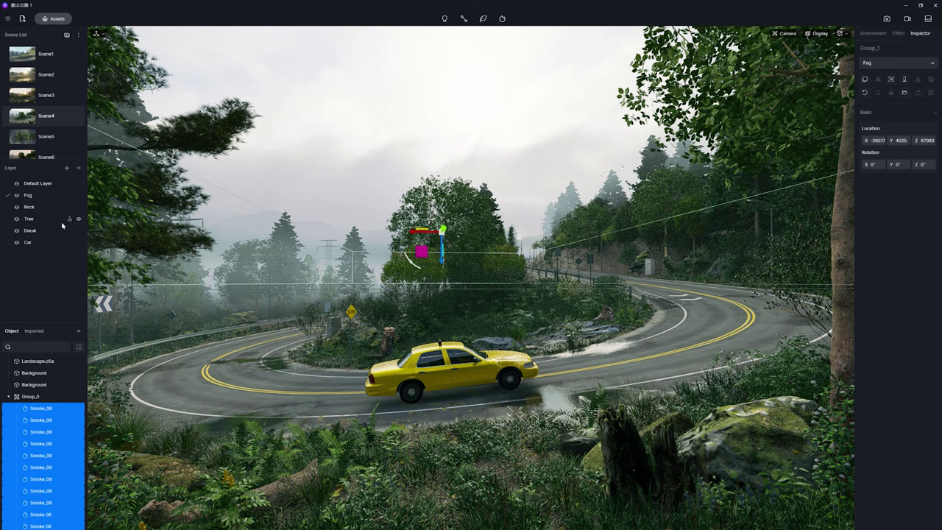
{"action": "left_click", "coordinate": [80, 346]}
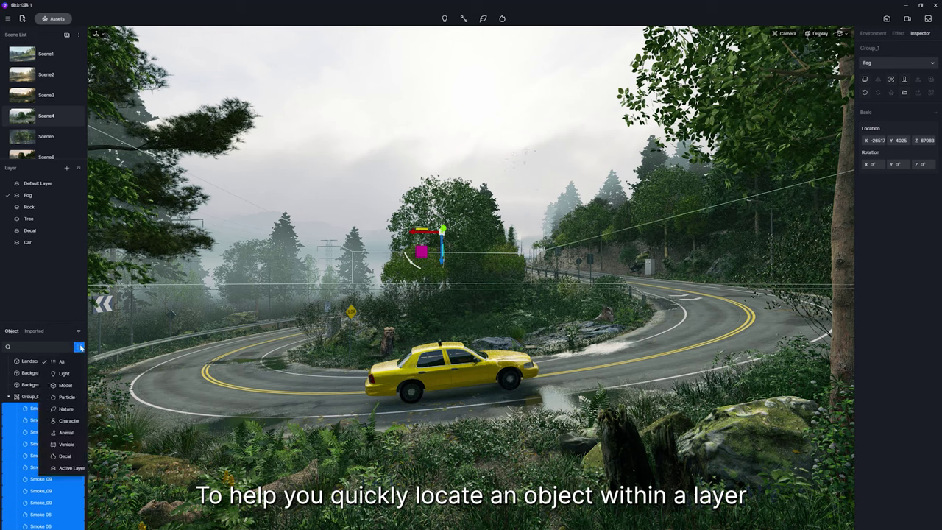
{"action": "left_click", "coordinate": [77, 468]}
{"action": "left_click", "coordinate": [318, 164]}
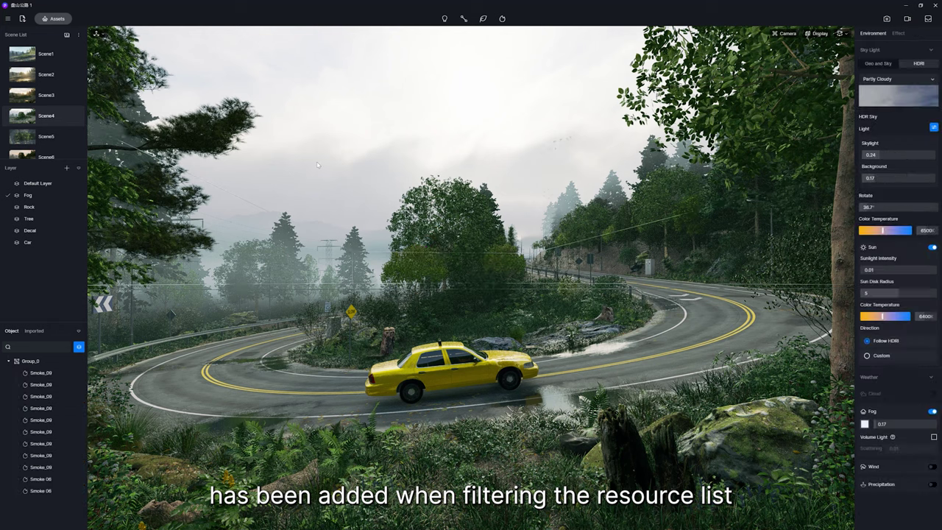
Make Car the active layer, select Taxi 01 and move it to the Default Layer
{"action": "left_click", "coordinate": [54, 208]}
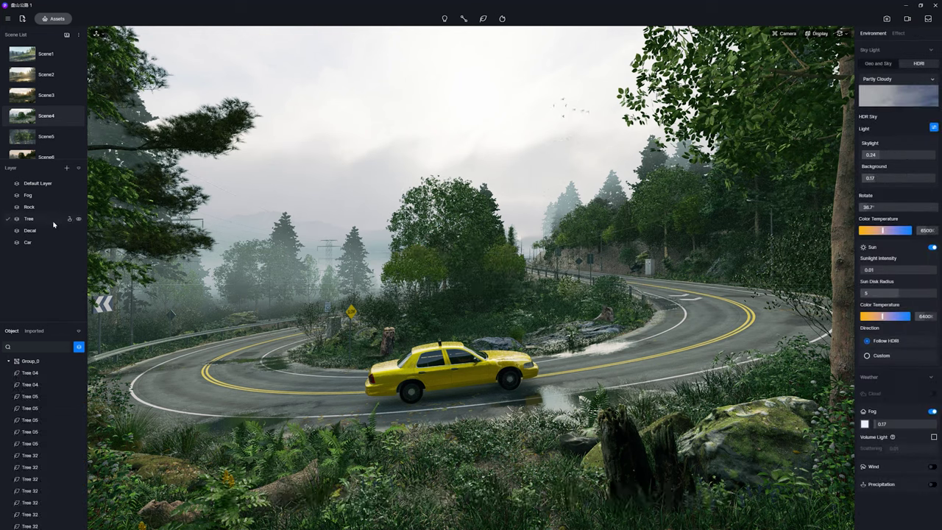
{"action": "left_click", "coordinate": [53, 232]}
{"action": "left_click", "coordinate": [53, 243]}
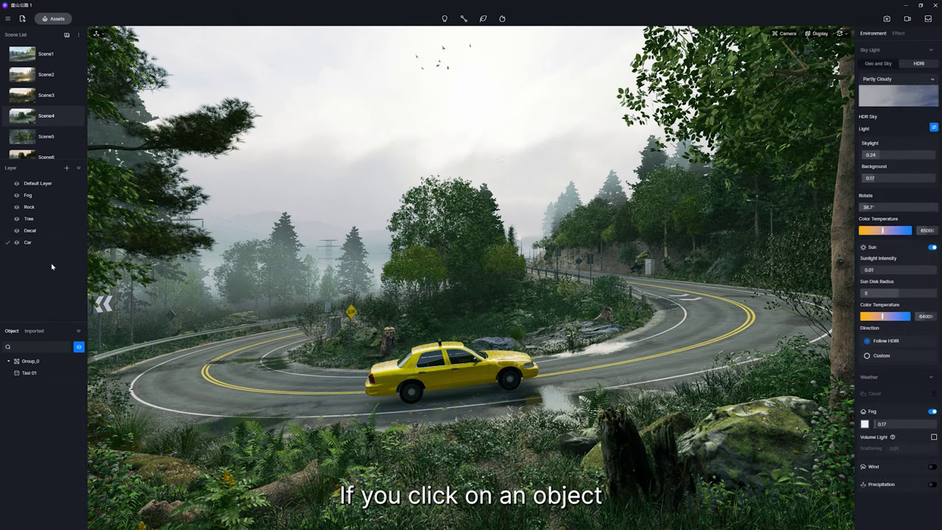
{"action": "left_click", "coordinate": [42, 375]}
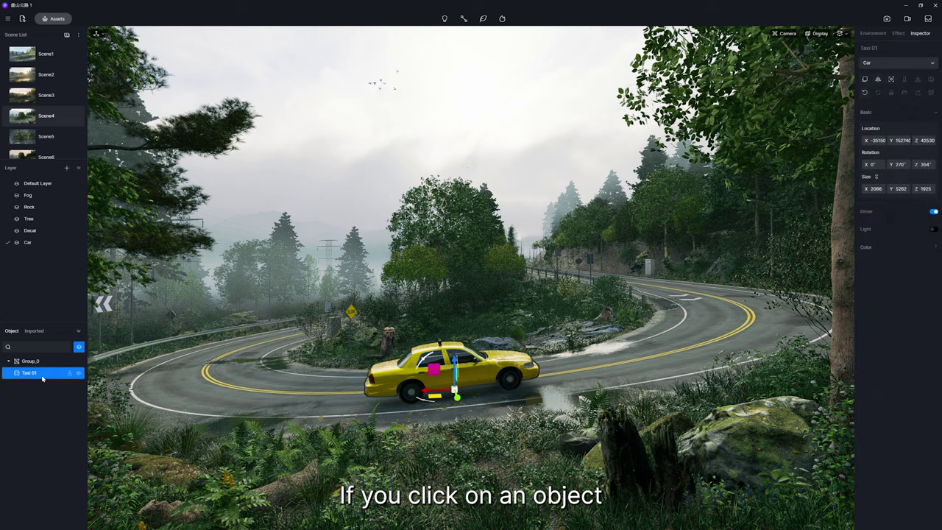
{"action": "left_click", "coordinate": [902, 66]}
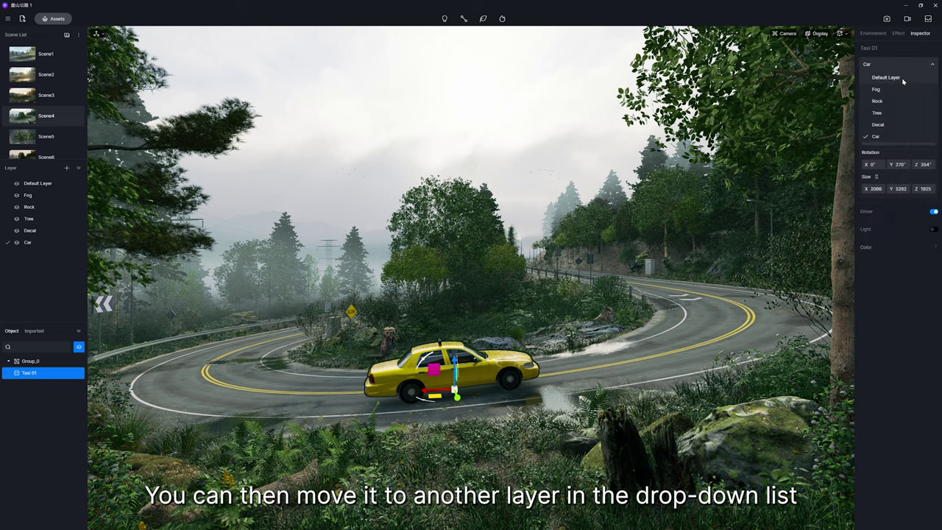
{"action": "left_click", "coordinate": [902, 78]}
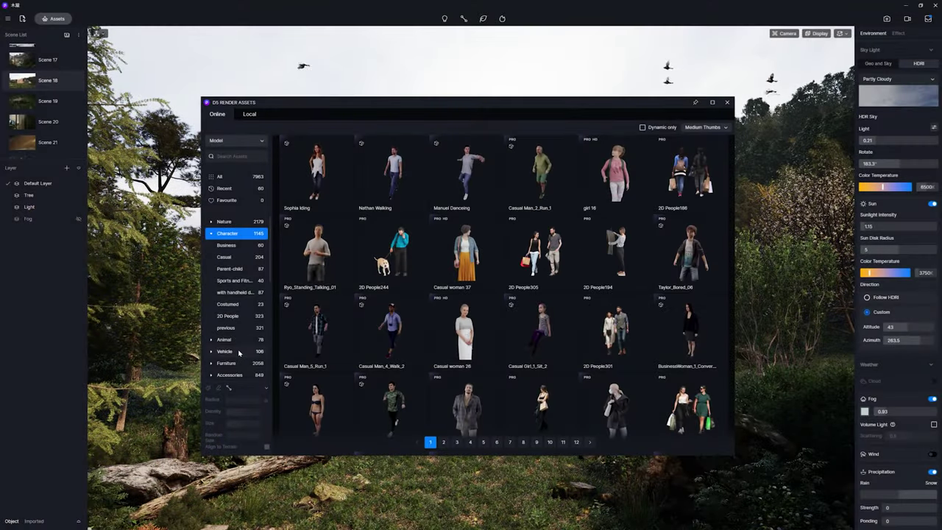
Tick Iris-tectorum 03, Lavandula stoechas 08, purple Brachyscome, Iris-tectorum 05 and Santolina rosmarinifolia 02 for the vegetation brush
{"action": "left_click", "coordinate": [225, 352]}
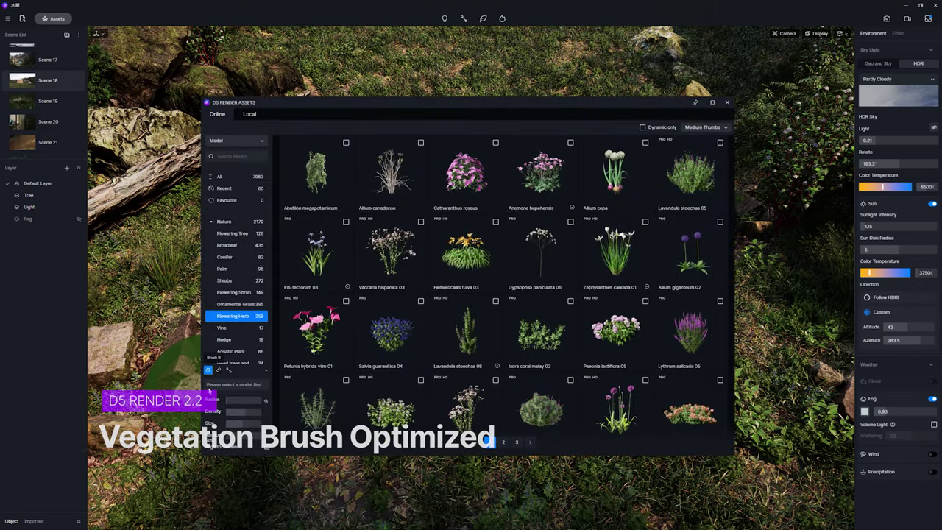
{"action": "left_click", "coordinate": [330, 270]}
{"action": "scroll", "coordinate": [482, 294], "scroll_direction": "down", "scroll_amount": 1}
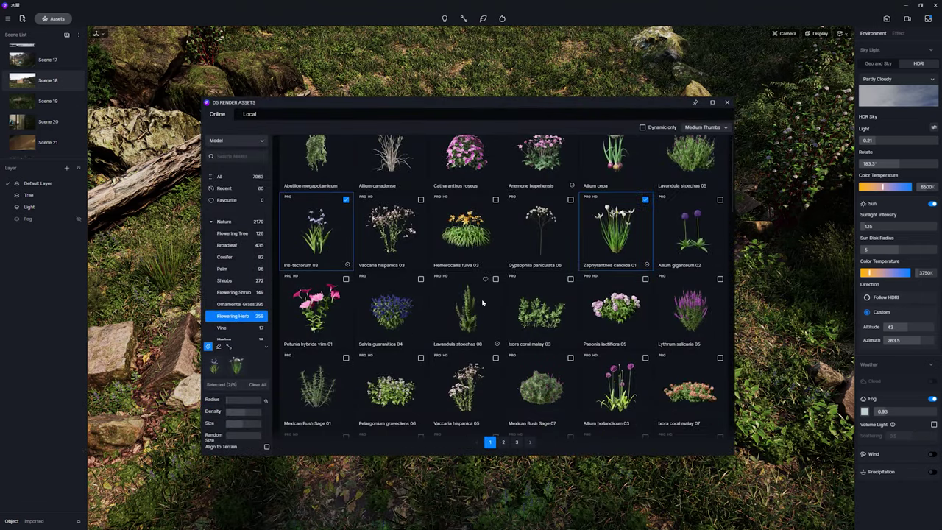
{"action": "left_click", "coordinate": [482, 303]}
{"action": "scroll", "coordinate": [483, 302], "scroll_direction": "down", "scroll_amount": 2}
{"action": "scroll", "coordinate": [482, 302], "scroll_direction": "down", "scroll_amount": 3}
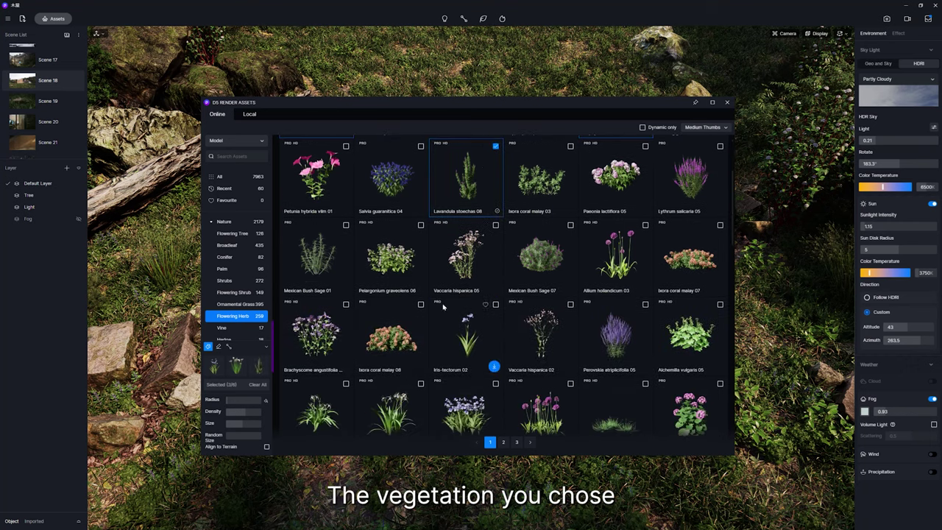
{"action": "left_click", "coordinate": [321, 332]}
{"action": "scroll", "coordinate": [412, 324], "scroll_direction": "down", "scroll_amount": 2}
{"action": "scroll", "coordinate": [508, 312], "scroll_direction": "down", "scroll_amount": 2}
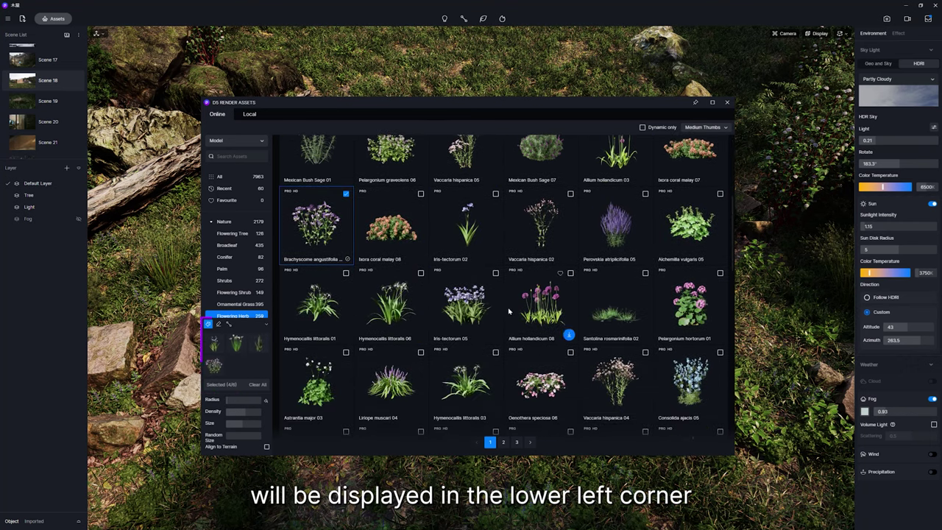
{"action": "left_click", "coordinate": [478, 314]}
{"action": "scroll", "coordinate": [479, 314], "scroll_direction": "down", "scroll_amount": 2}
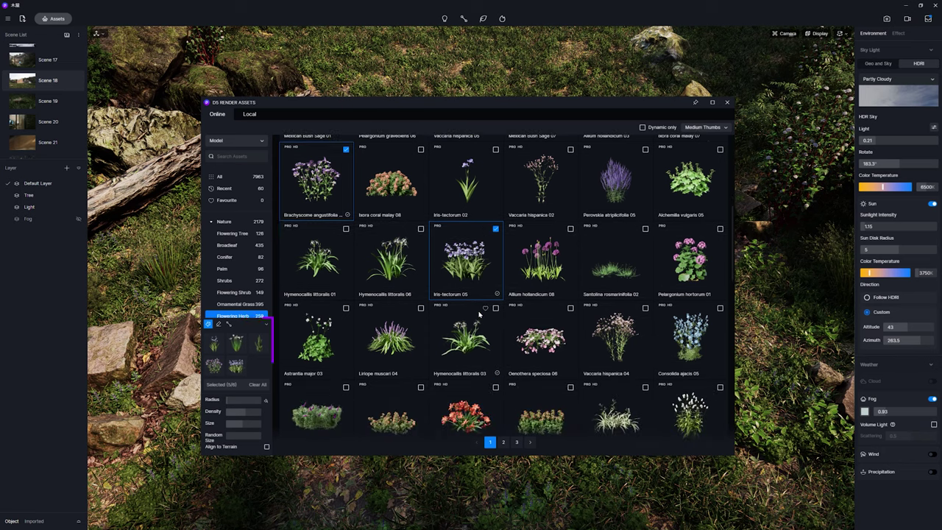
{"action": "left_click", "coordinate": [608, 272]}
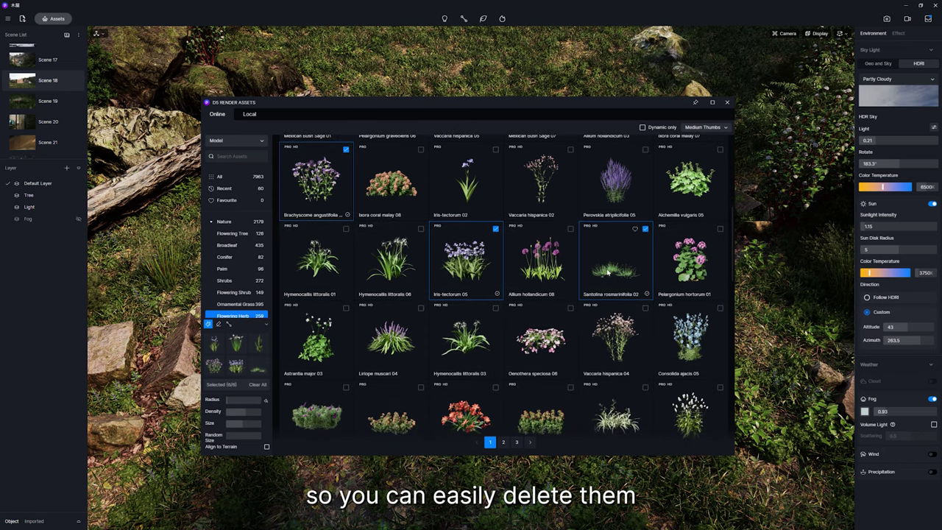
Drop one plant from the selection and paint purple flowers onto the central ground
{"action": "left_click", "coordinate": [268, 338]}
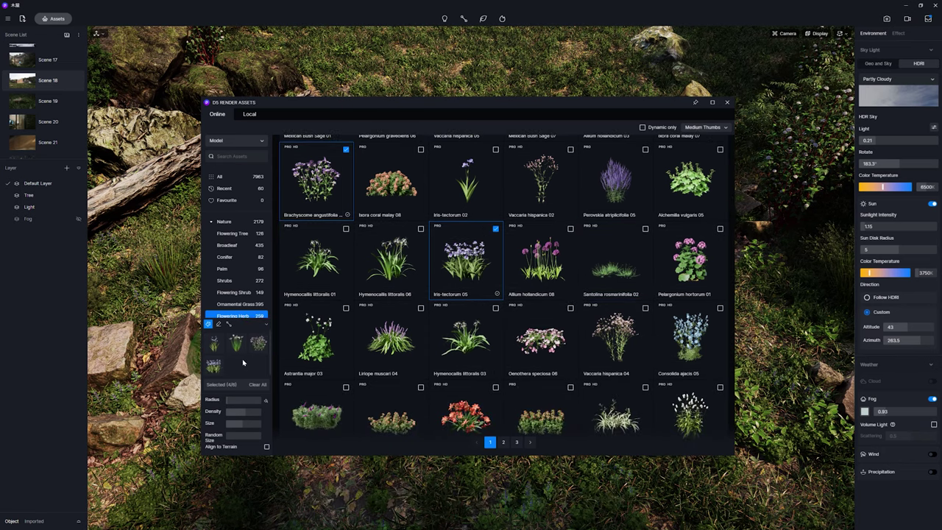
{"action": "left_click", "coordinate": [726, 103]}
{"action": "mouse_move", "coordinate": [368, 154]}
{"action": "left_mouse_down"}
{"action": "mouse_move", "coordinate": [522, 162]}
{"action": "mouse_move", "coordinate": [322, 280]}
{"action": "mouse_move", "coordinate": [684, 309]}
{"action": "left_mouse_up"}
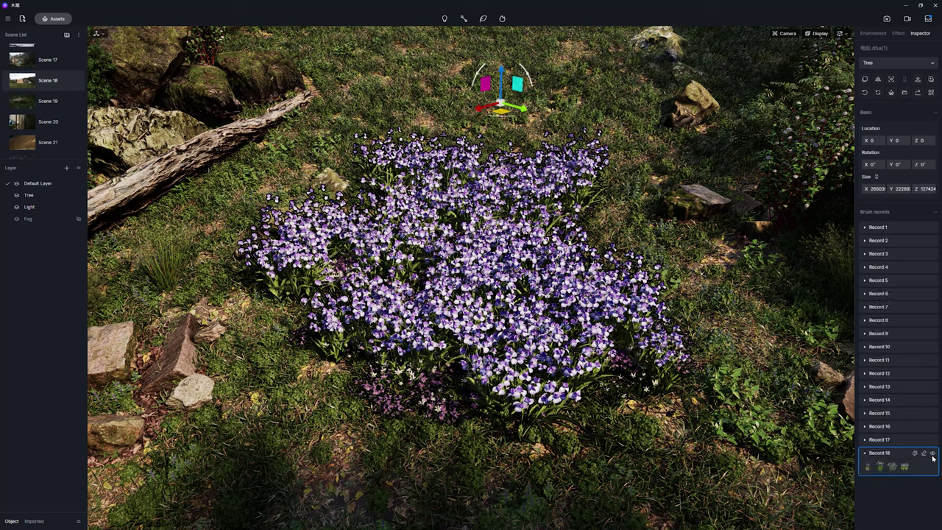
Hide, show again, and then delete brush Record 18
{"action": "left_click", "coordinate": [933, 454]}
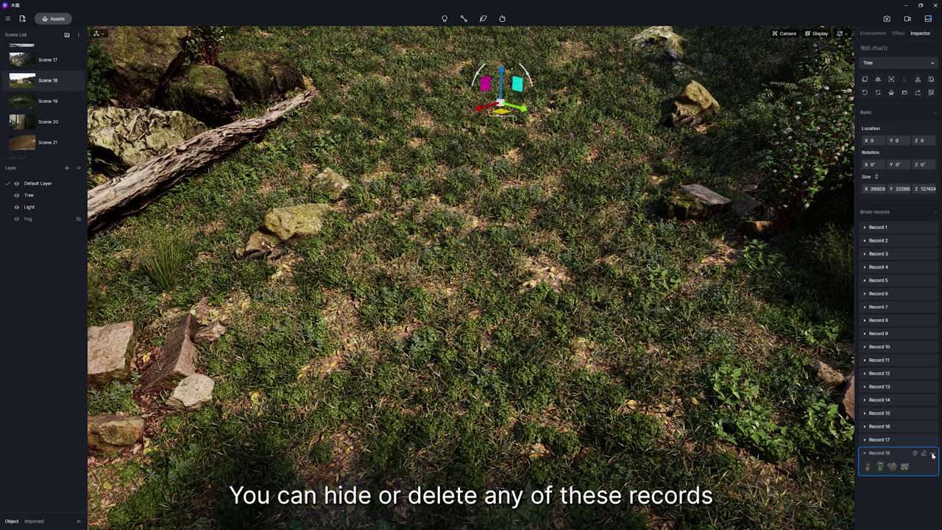
{"action": "left_click", "coordinate": [933, 454]}
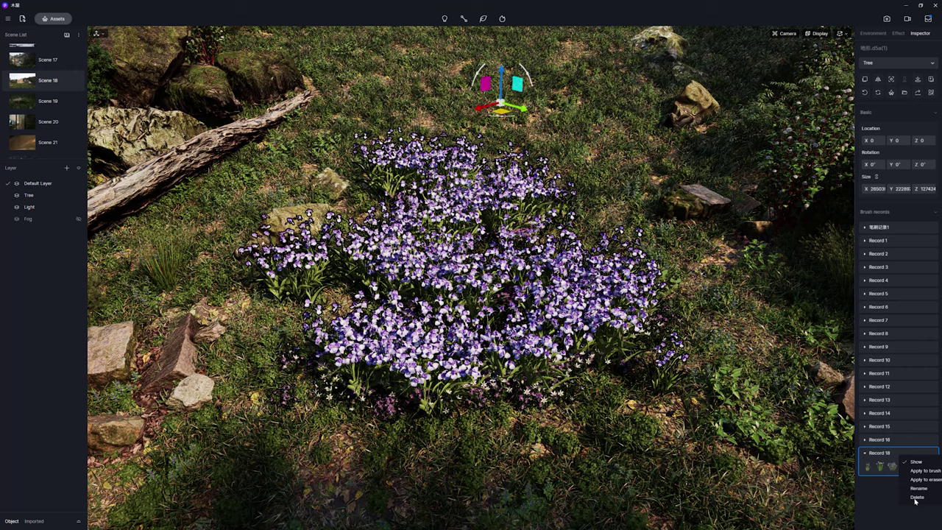
{"action": "left_click", "coordinate": [916, 497]}
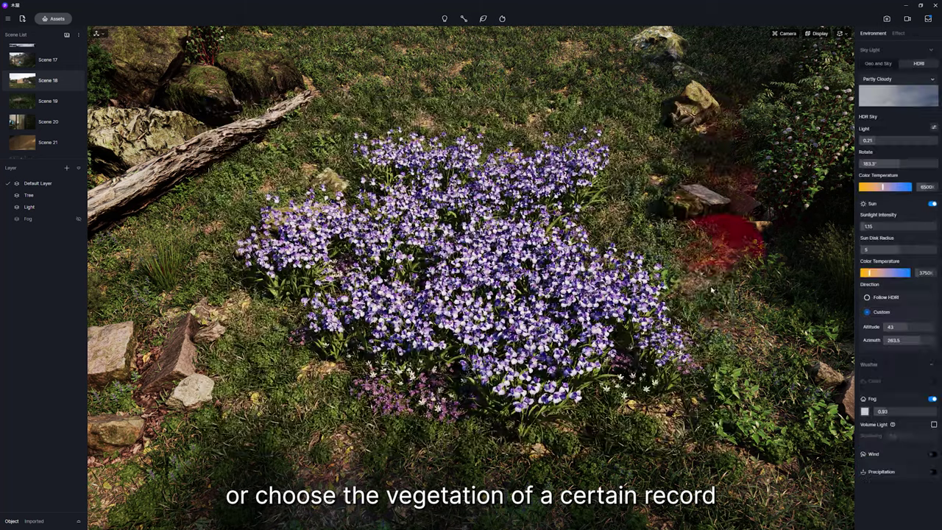
Erase most of the flower patch, then repaint smaller clumps using a reapplied brush record
{"action": "mouse_move", "coordinate": [712, 291]}
{"action": "left_mouse_down"}
{"action": "mouse_move", "coordinate": [442, 243]}
{"action": "mouse_move", "coordinate": [551, 274]}
{"action": "left_mouse_up"}
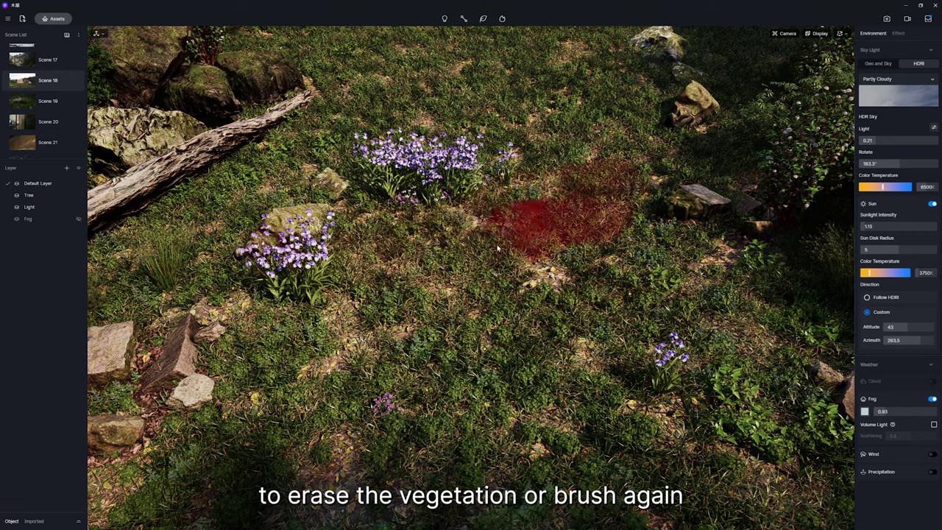
{"action": "left_click", "coordinate": [615, 305]}
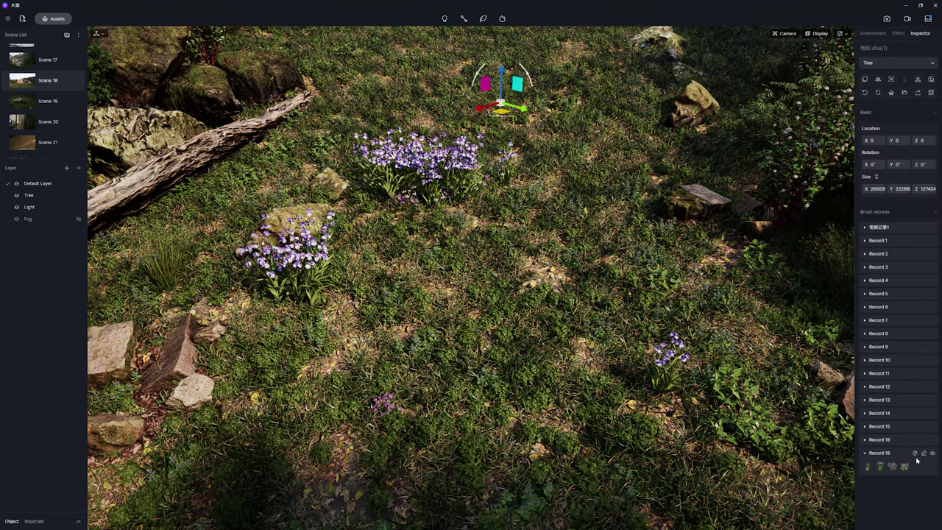
{"action": "left_click", "coordinate": [916, 453]}
{"action": "left_click_drag", "start_coordinate": [524, 209], "coordinate": [588, 338]}
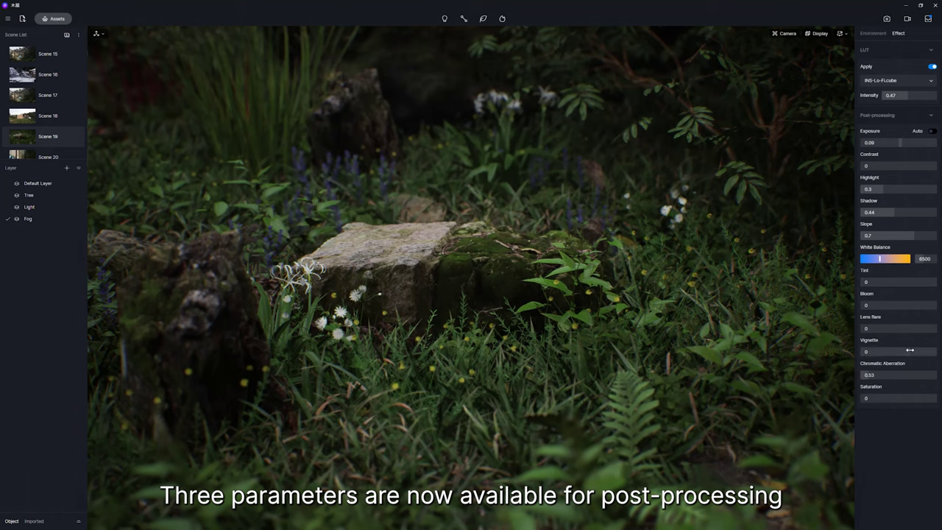
Set chromatic aberration to 0, try tint then return it to 0, and set vignette to 0.3
{"action": "left_click_drag", "start_coordinate": [909, 375], "coordinate": [890, 374]}
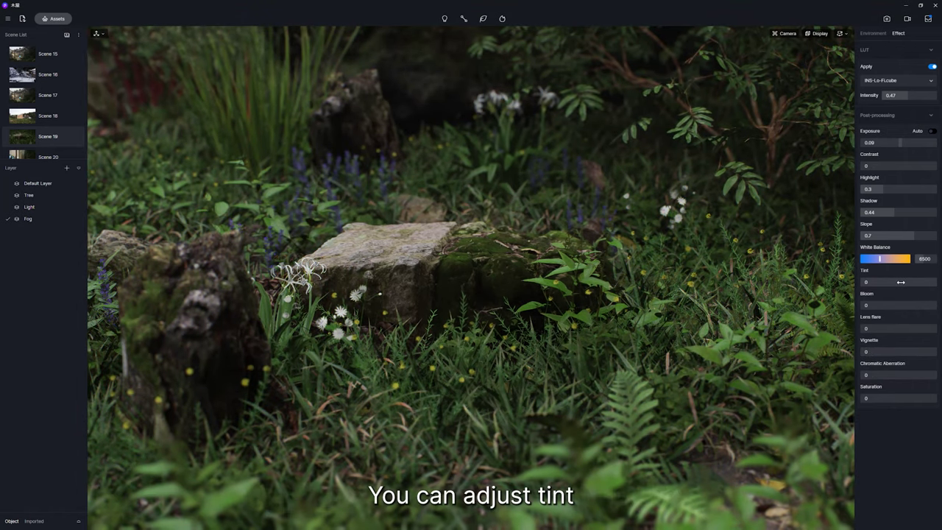
{"action": "left_click_drag", "start_coordinate": [894, 282], "coordinate": [878, 282]}
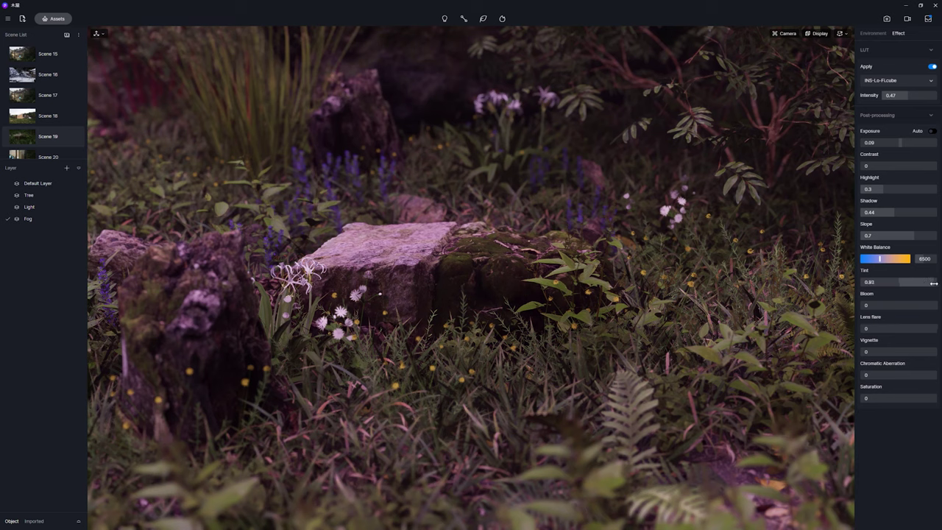
{"action": "left_click_drag", "start_coordinate": [925, 283], "coordinate": [921, 282]}
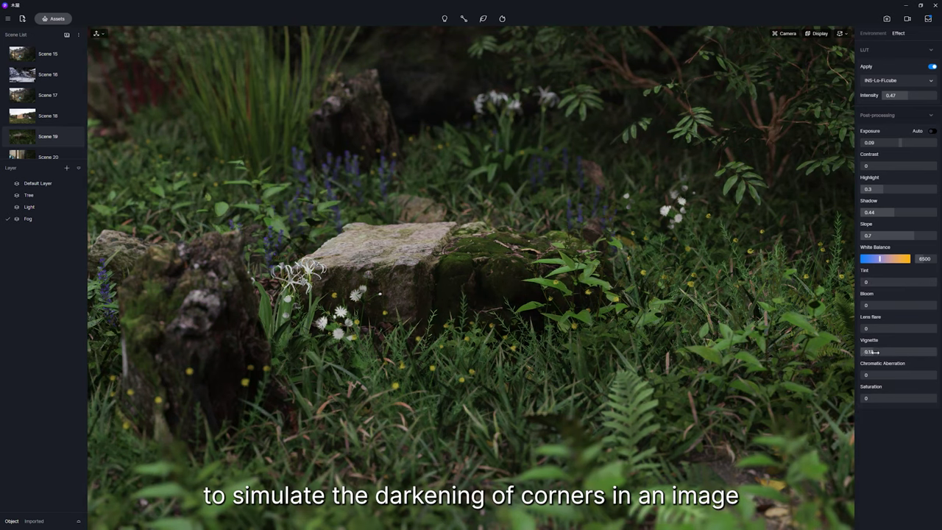
{"action": "left_click_drag", "start_coordinate": [872, 352], "coordinate": [935, 351]}
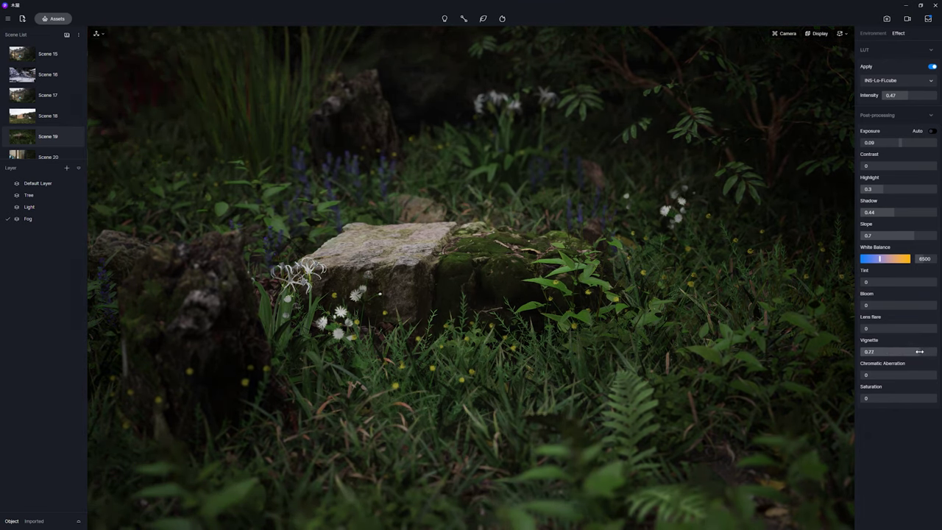
{"action": "left_click_drag", "start_coordinate": [919, 351], "coordinate": [890, 352]}
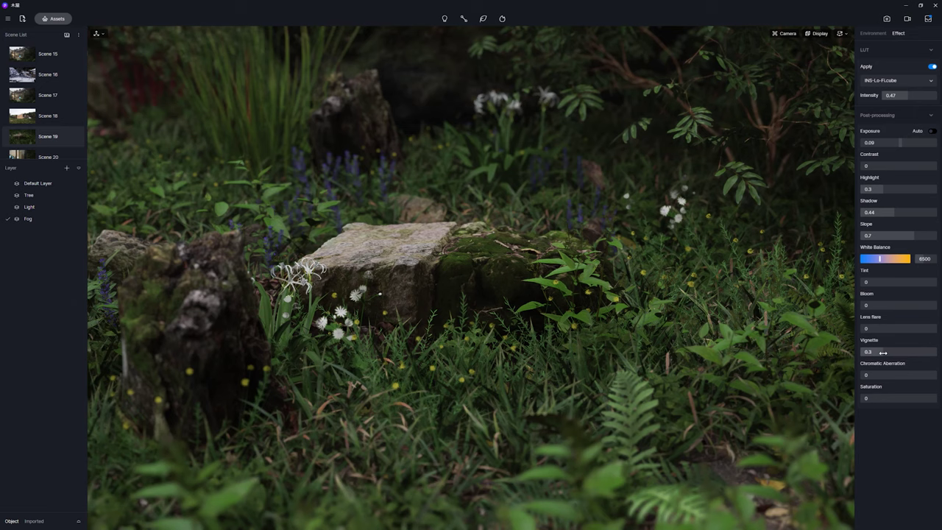
Raise chromatic aberration to about 4.35 for strong red-green-blue fringing
{"action": "mouse_move", "coordinate": [862, 375]}
{"action": "left_mouse_down"}
{"action": "mouse_move", "coordinate": [929, 377]}
{"action": "mouse_move", "coordinate": [894, 374]}
{"action": "left_mouse_up"}
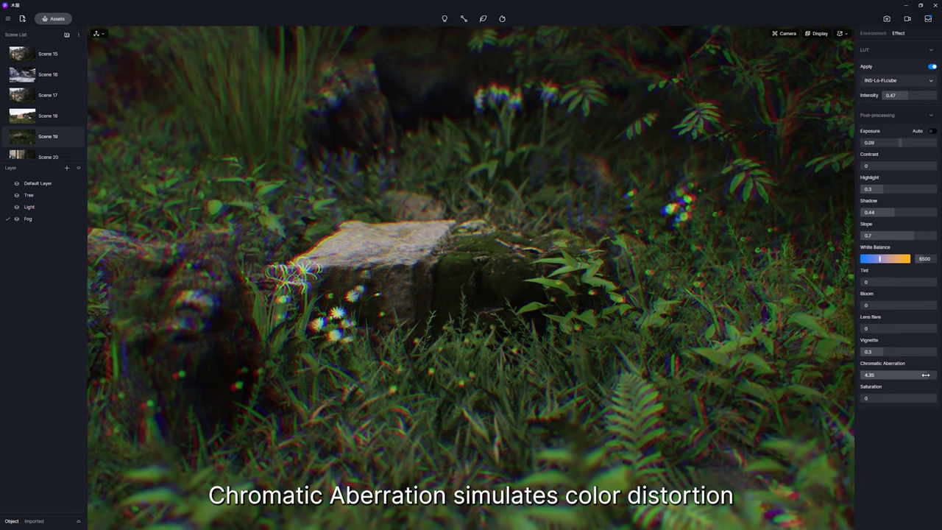